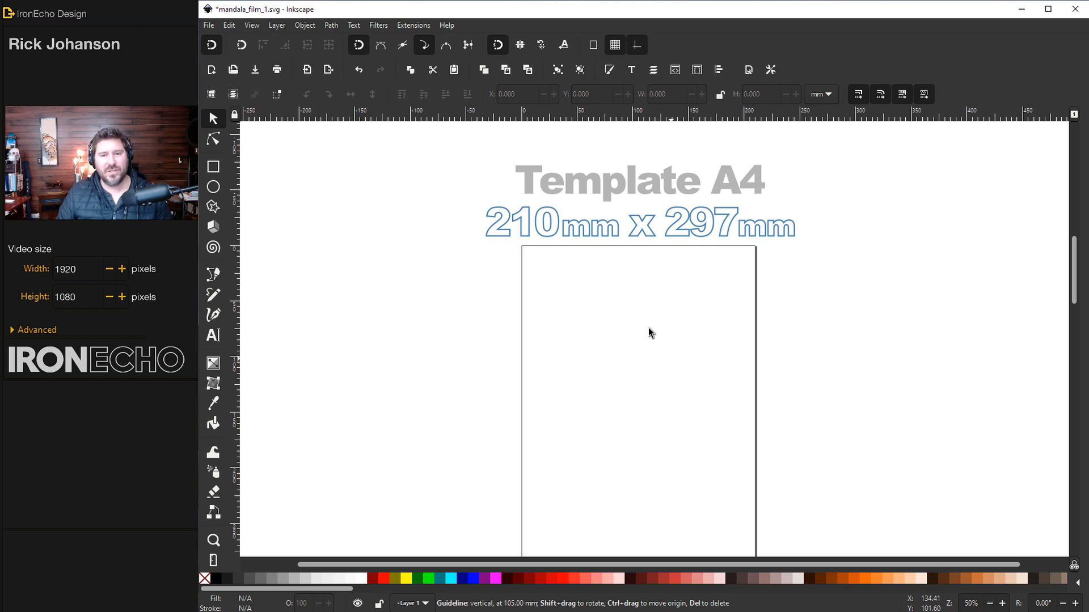
Delete the "Template A4" and "210mm x 297mm" text objects above the page.
click(583, 193)
key(Delete)
click(586, 220)
key(Delete)
scroll(655, 233, down, 2)
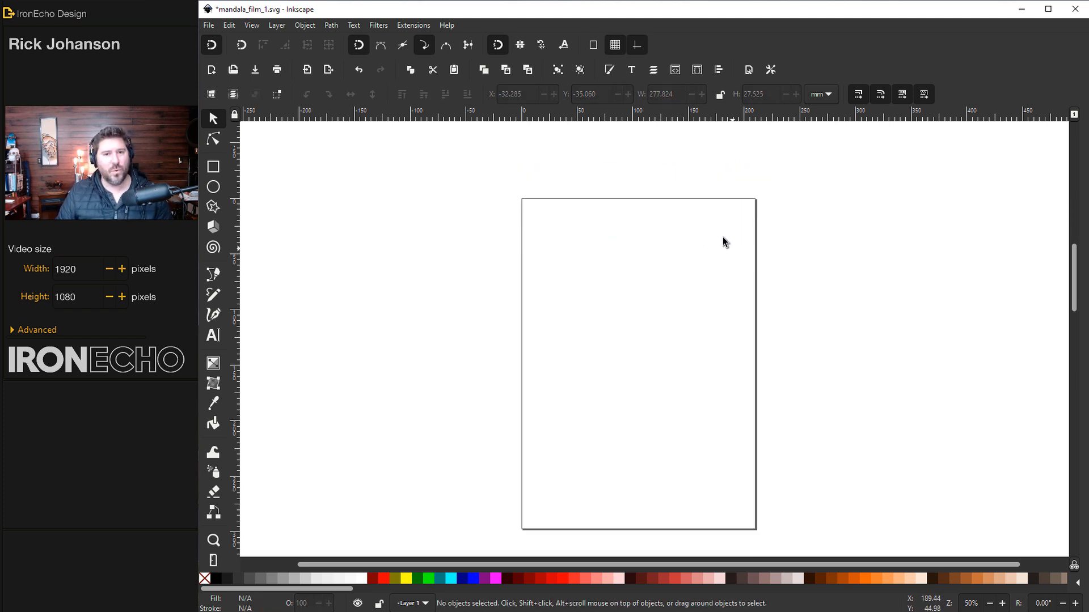
Try placing a horizontal and a vertical guide across the page by hand, and delete both guides.
drag(676, 119, 687, 267)
drag(690, 307, 690, 334)
drag(234, 397, 647, 298)
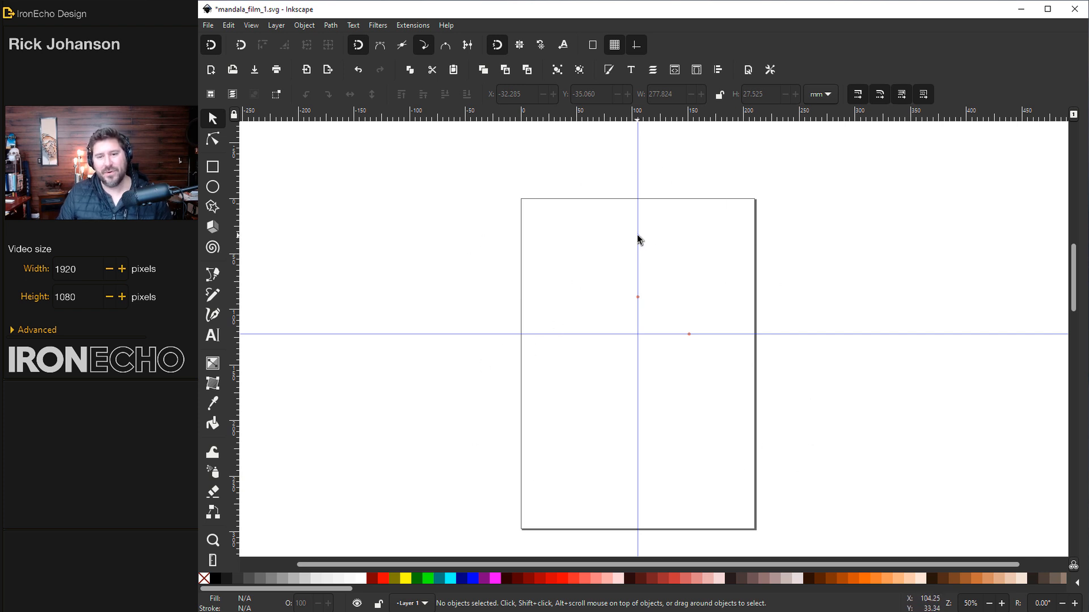
drag(638, 238, 633, 237)
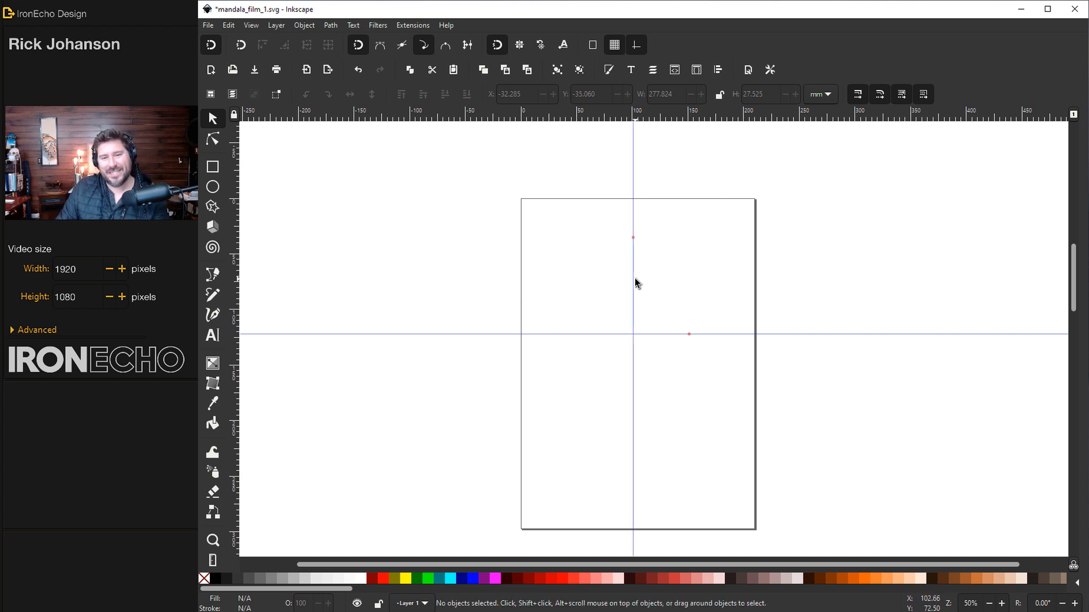
key(Delete)
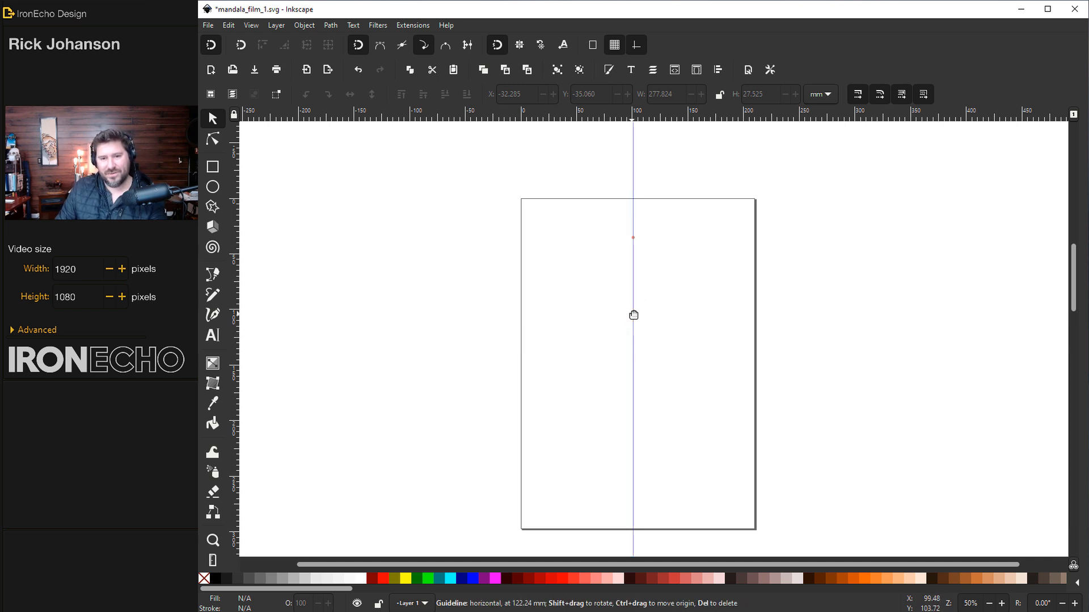
key(Delete)
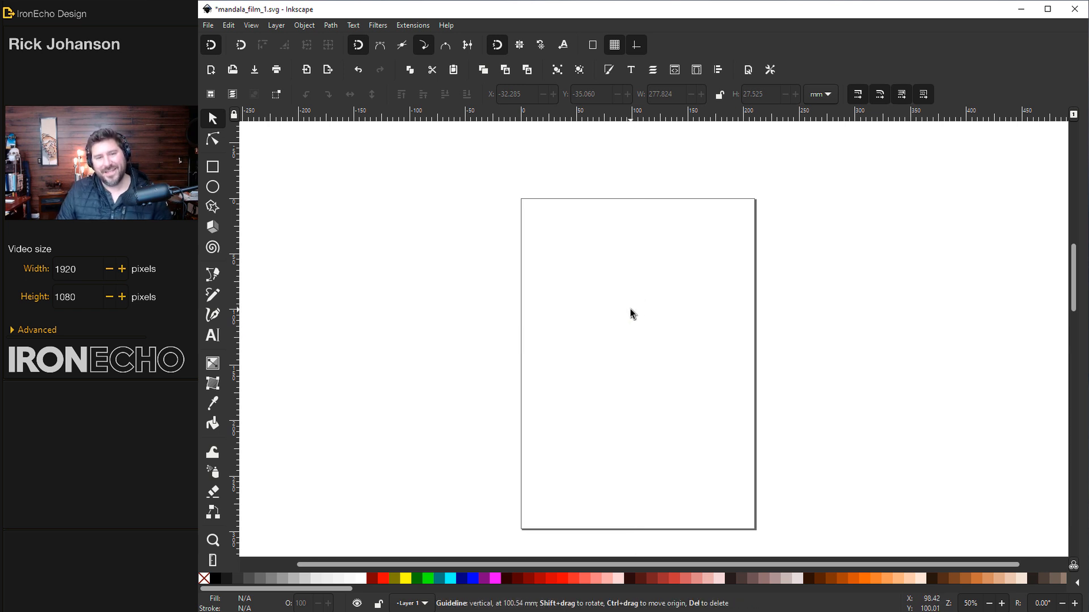
Generate centred page guides with the Guides creator extension, using a custom preset with 2 columns and 2 rows.
click(413, 25)
drag(437, 187, 470, 126)
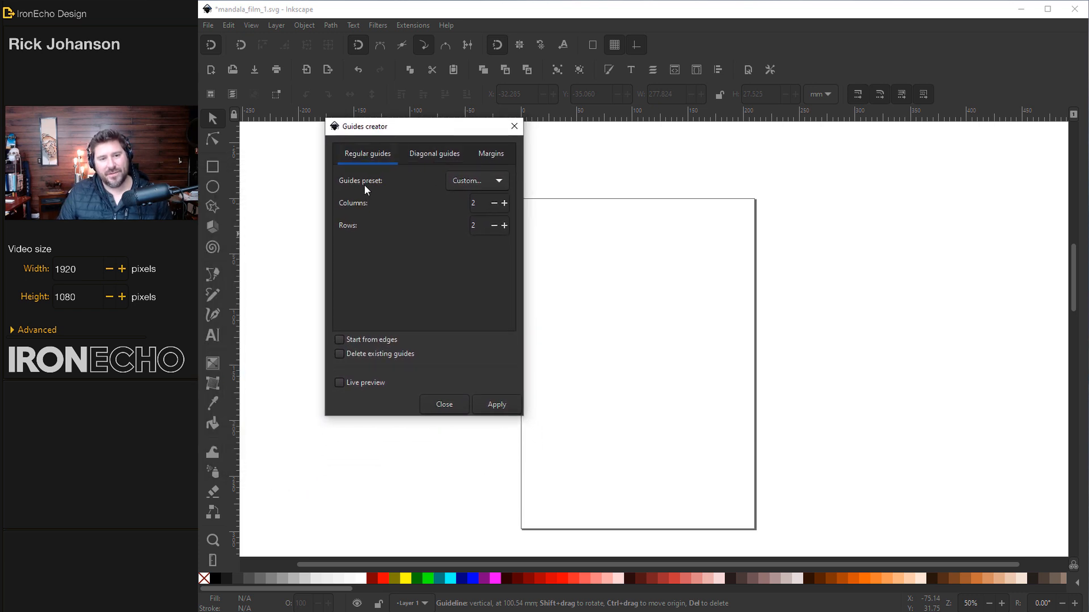
click(475, 400)
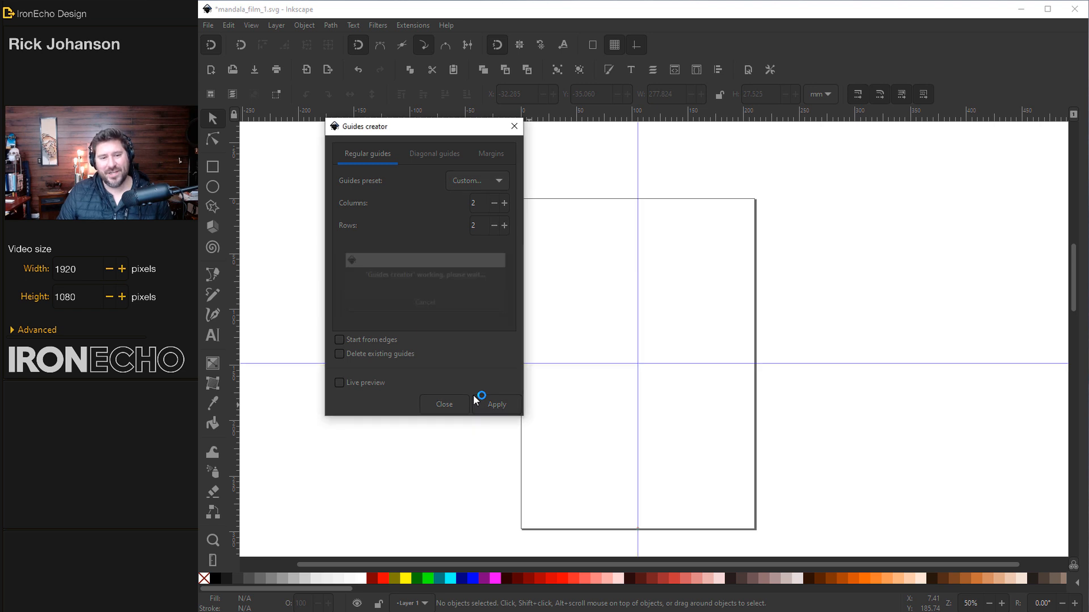
click(462, 401)
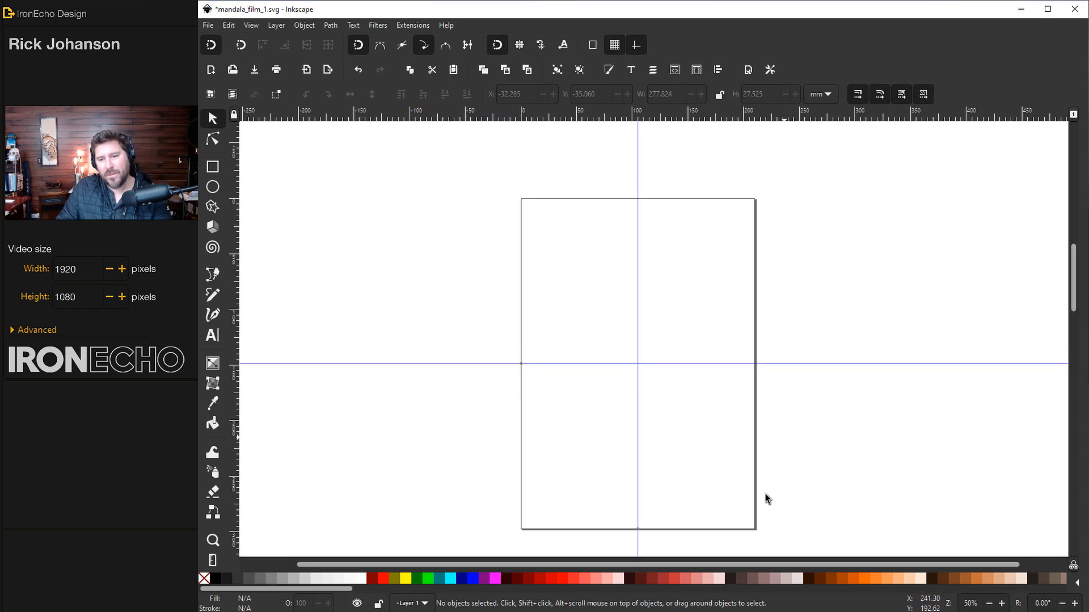
Turn off the display of the page border in the document properties and close them.
click(208, 25)
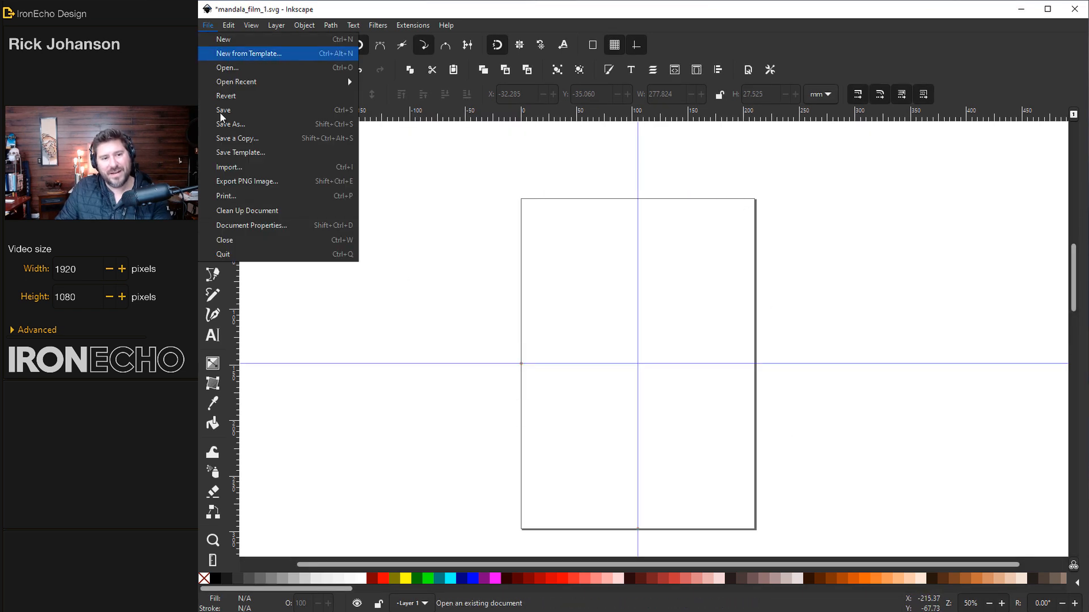
click(241, 226)
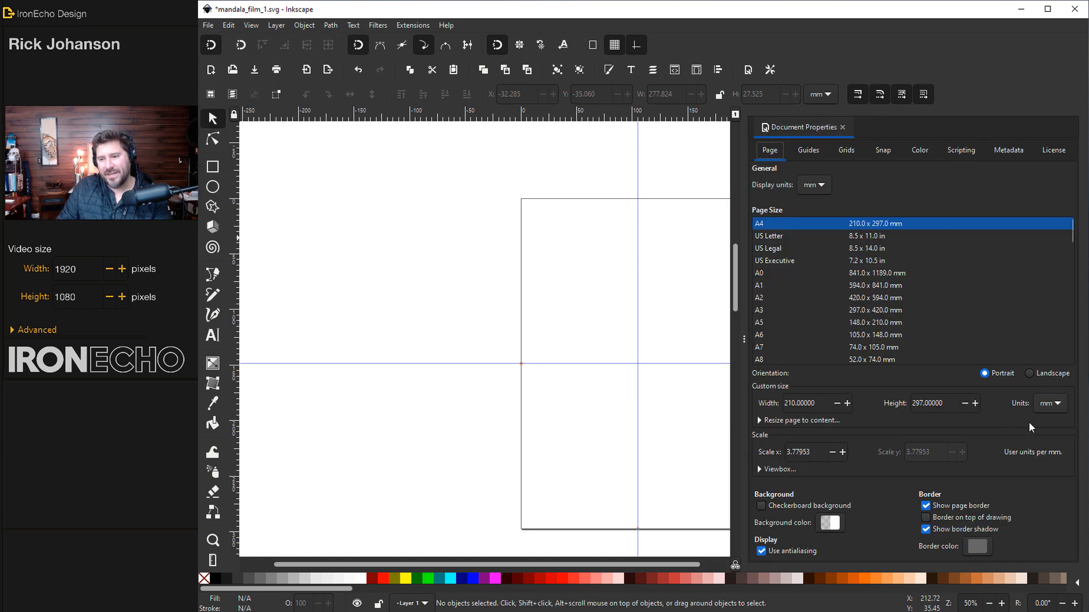
click(927, 506)
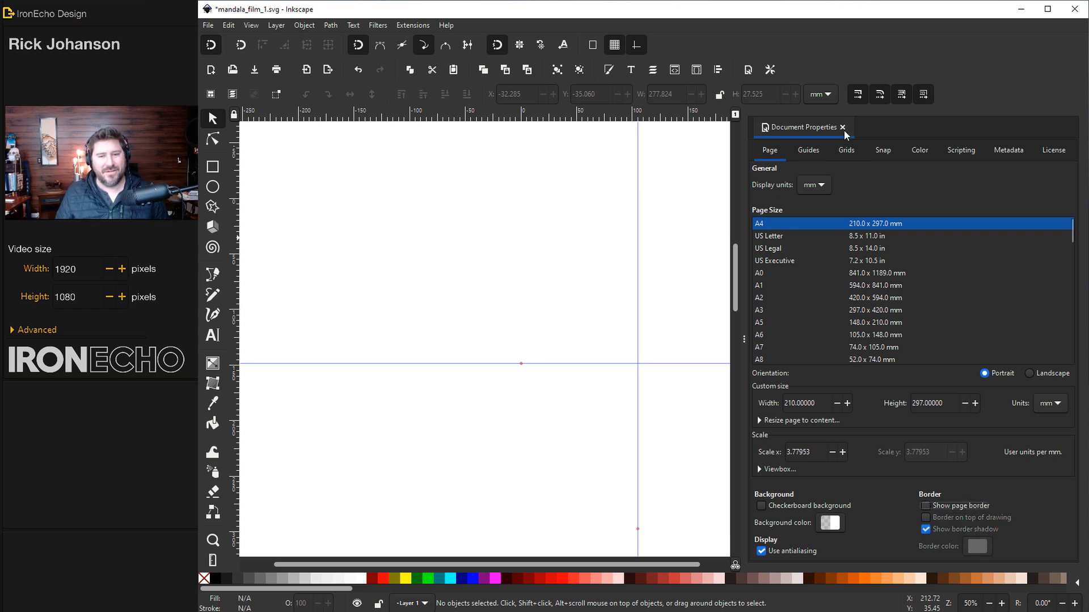
click(843, 127)
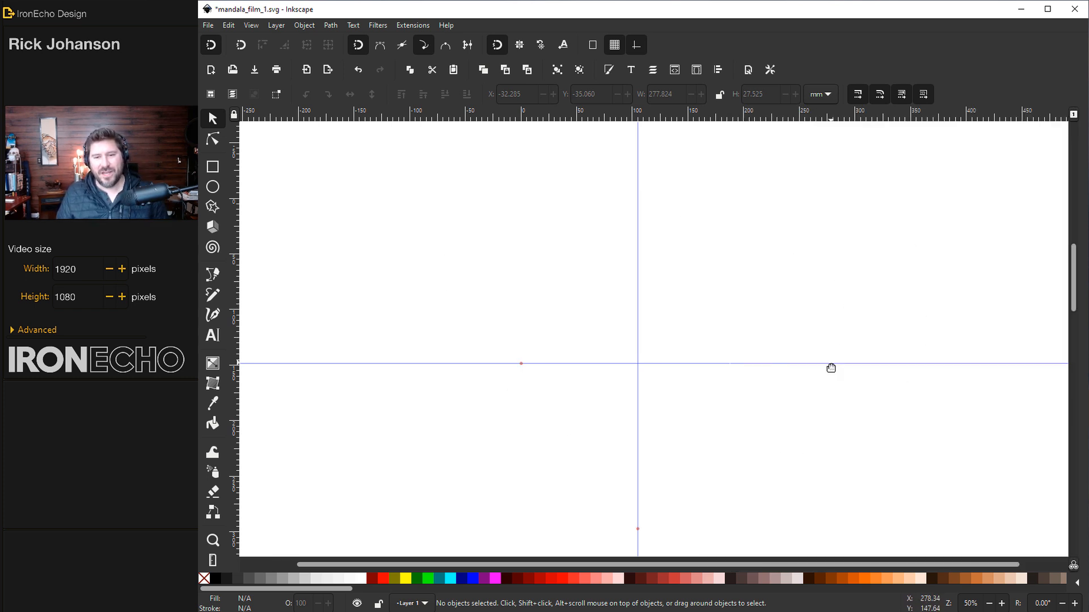
Delete the "guide creator" text object below the horizontal guide.
scroll(836, 392, down, 2)
scroll(639, 444, down, 2)
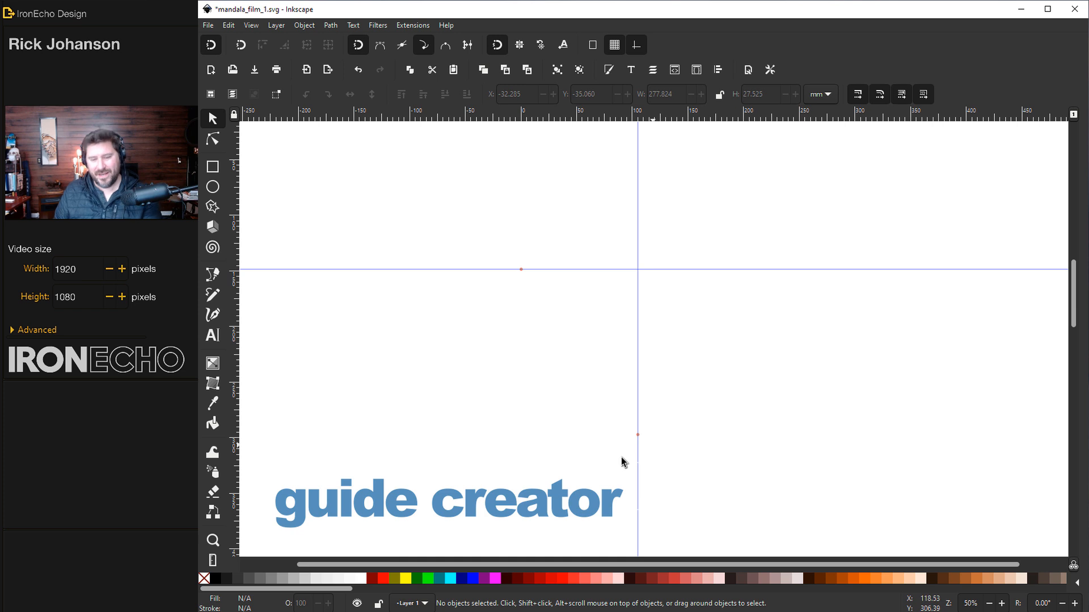
click(576, 504)
key(Delete)
scroll(660, 424, up, 2)
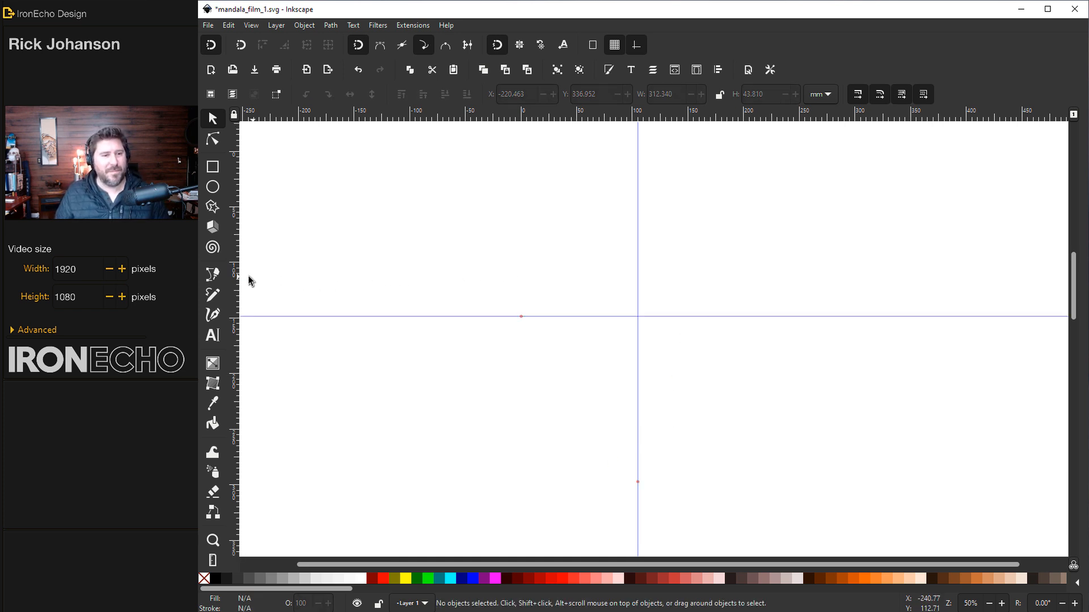
Draw a diagonal test line with the Pen tool, open its stroke style settings, and undo the line.
click(214, 276)
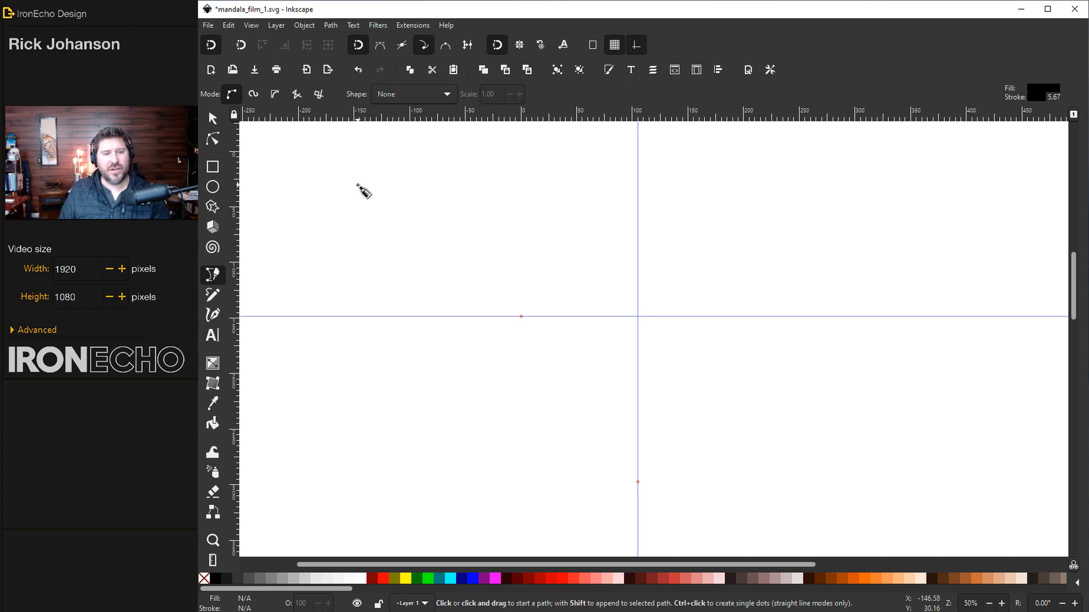
click(397, 180)
double_click(339, 259)
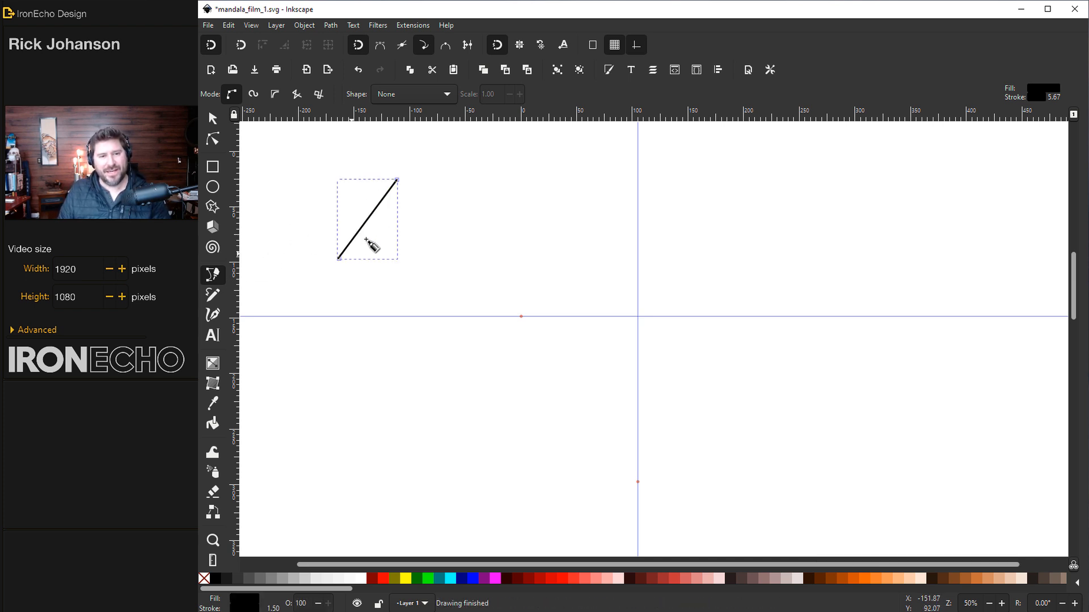
key(ctrl+shift+f)
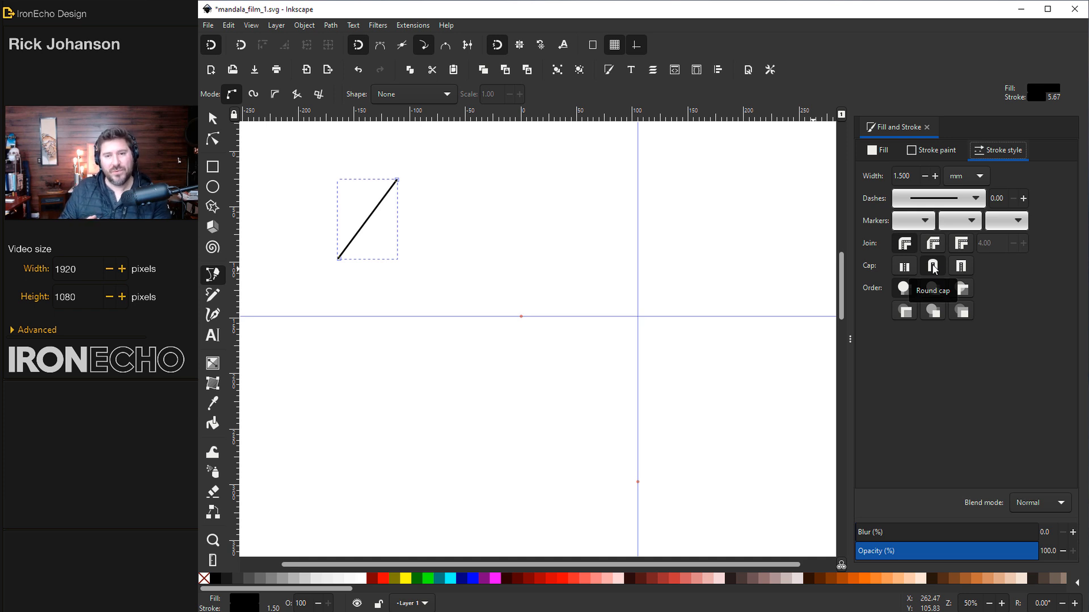
key(ctrl+z)
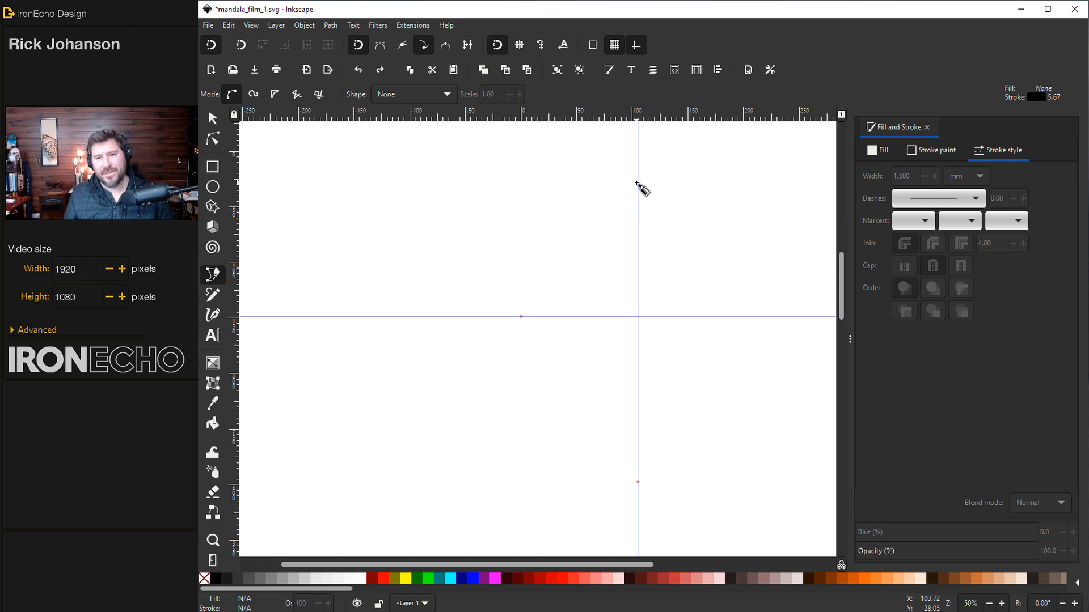
Draw three separate diagonal lines starting on the vertical guide above the guide intersection, together spanning about 52 by 178 mm.
scroll(646, 228, up, 4)
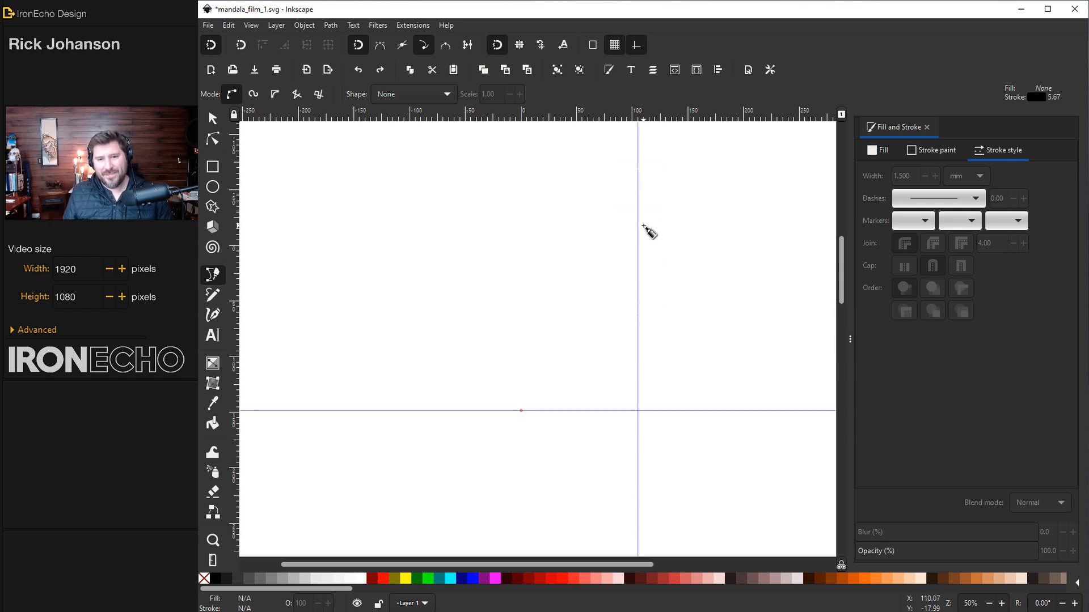
scroll(661, 273, up, 2)
scroll(662, 272, down, 2)
scroll(661, 284, up, 2)
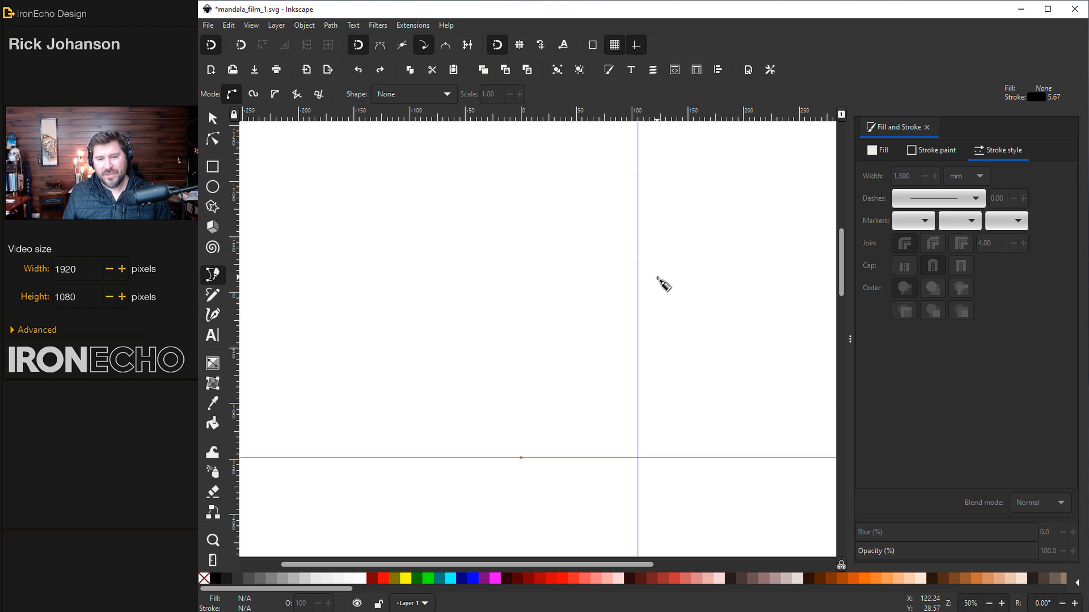
key(5)
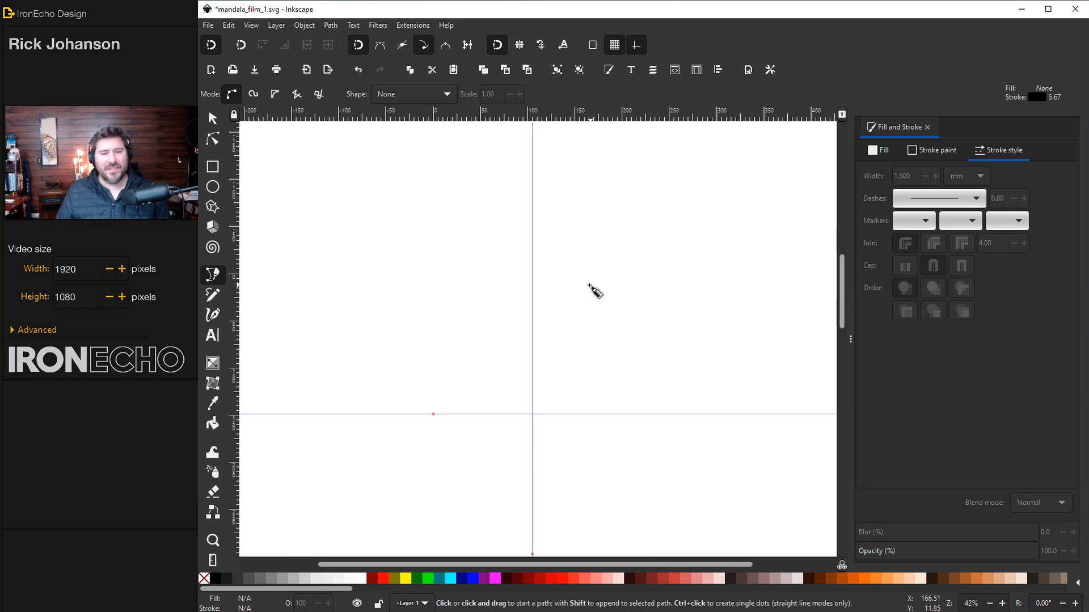
click(532, 261)
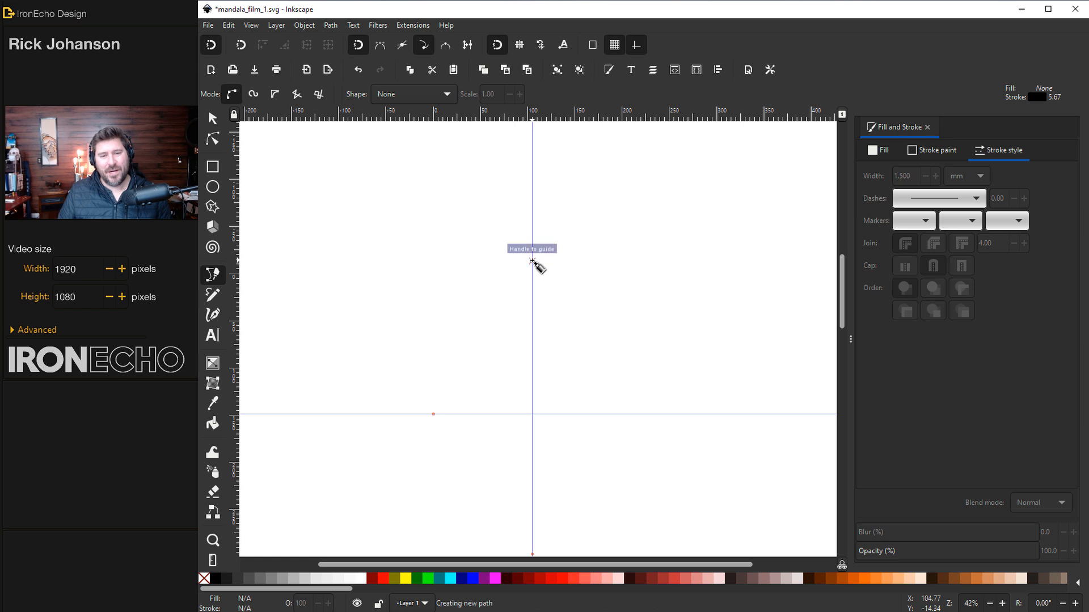
double_click(498, 300)
click(532, 185)
double_click(485, 259)
click(532, 134)
double_click(490, 168)
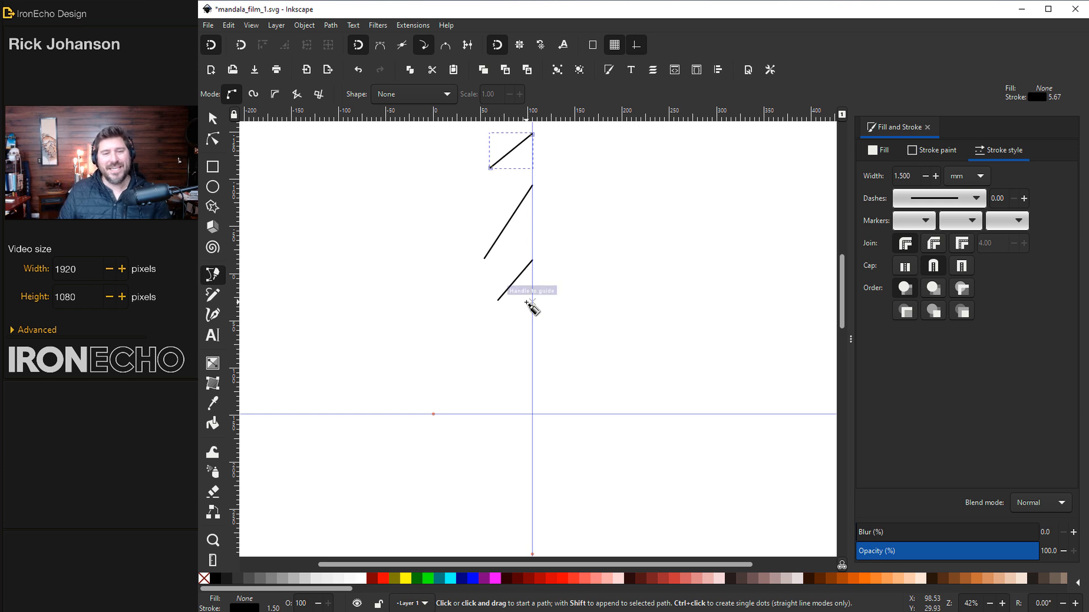
Select all three diagonal lines and group them.
key(s)
key(ctrl+a)
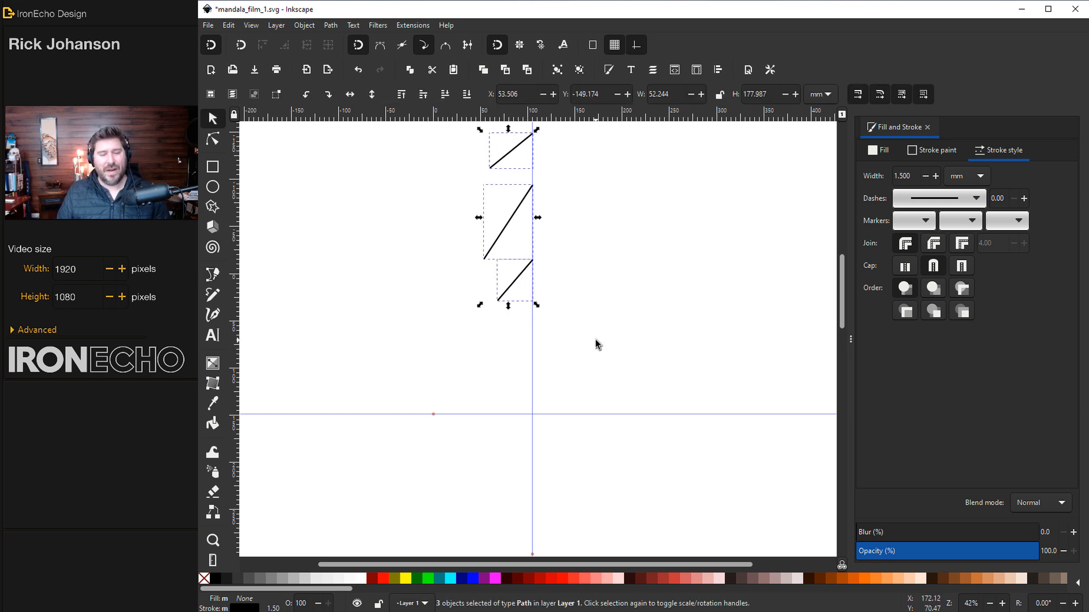
key(ctrl)
key(ctrl+g)
Add a Mirror symmetry live path effect to the line group, mirroring it across the vertical guide.
key(ctrl+shift+7)
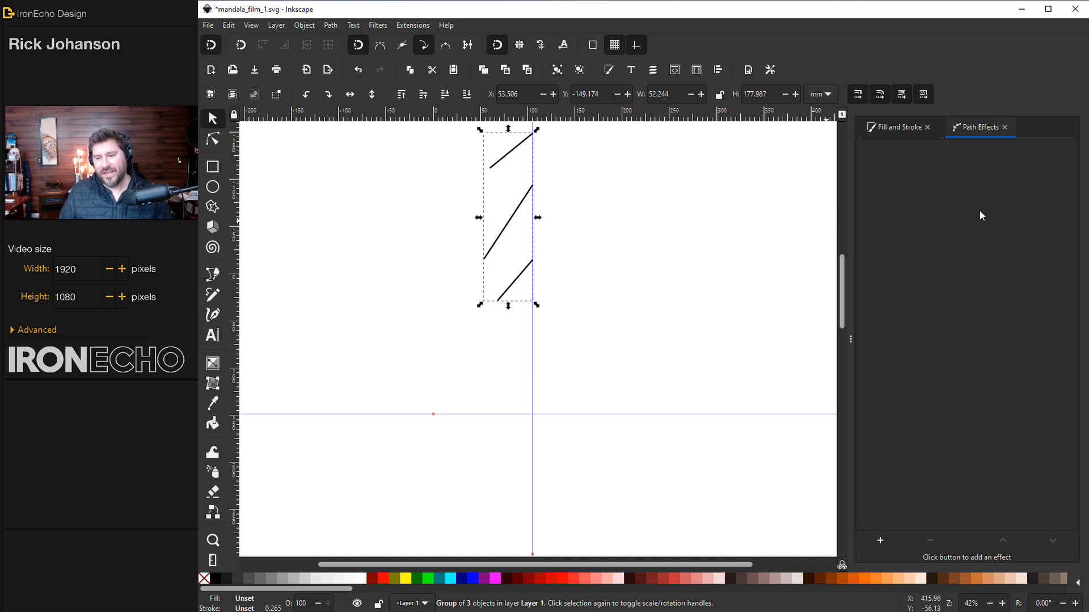
click(885, 539)
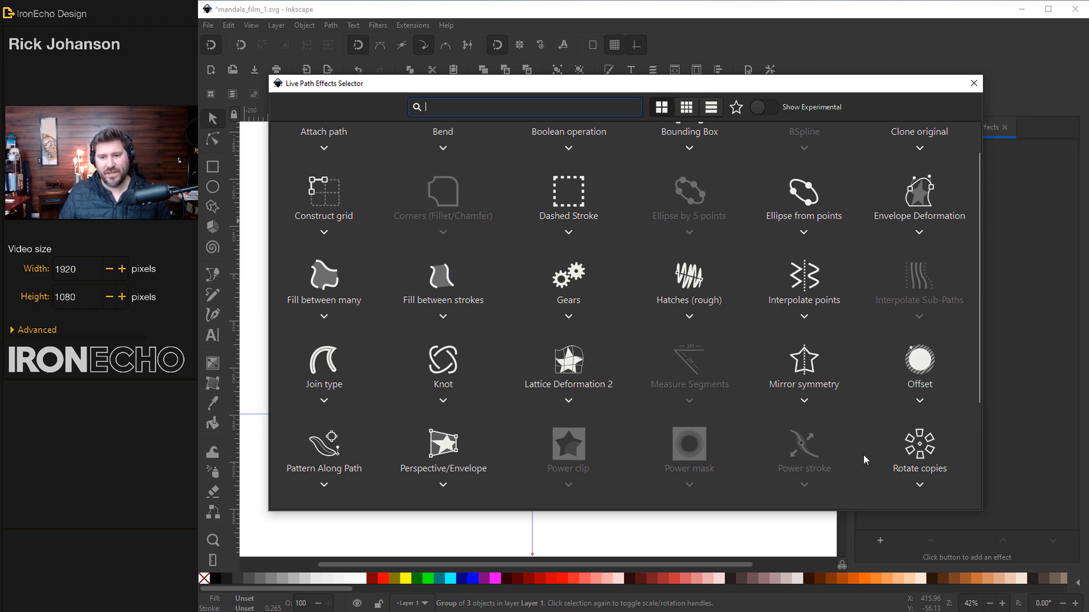
click(812, 361)
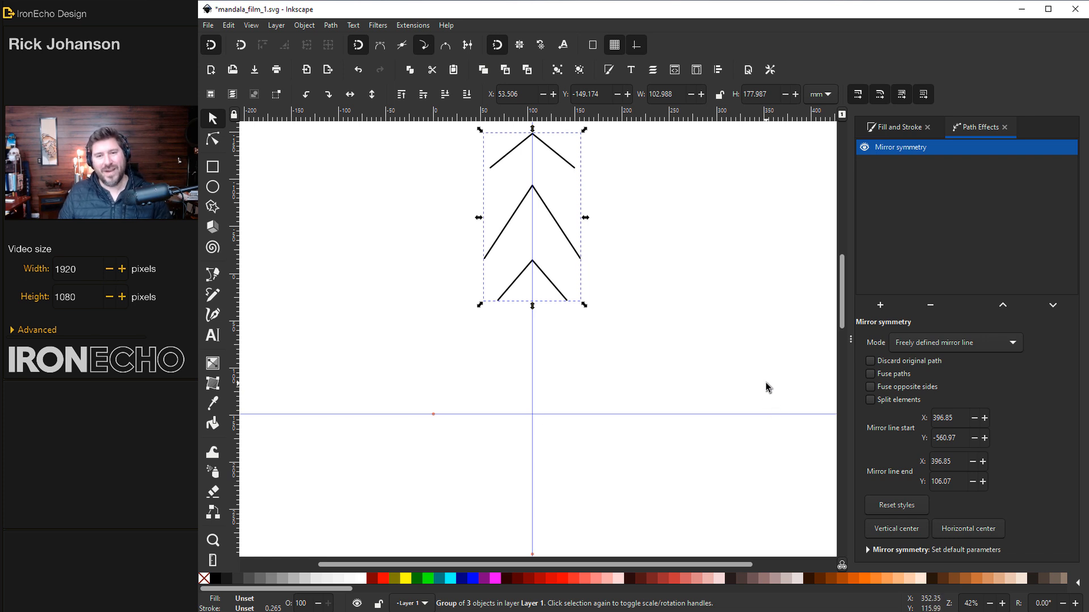
Add a Rotate copies effect with 6 copies to the group and move its rotation origin to the guide intersection.
click(886, 308)
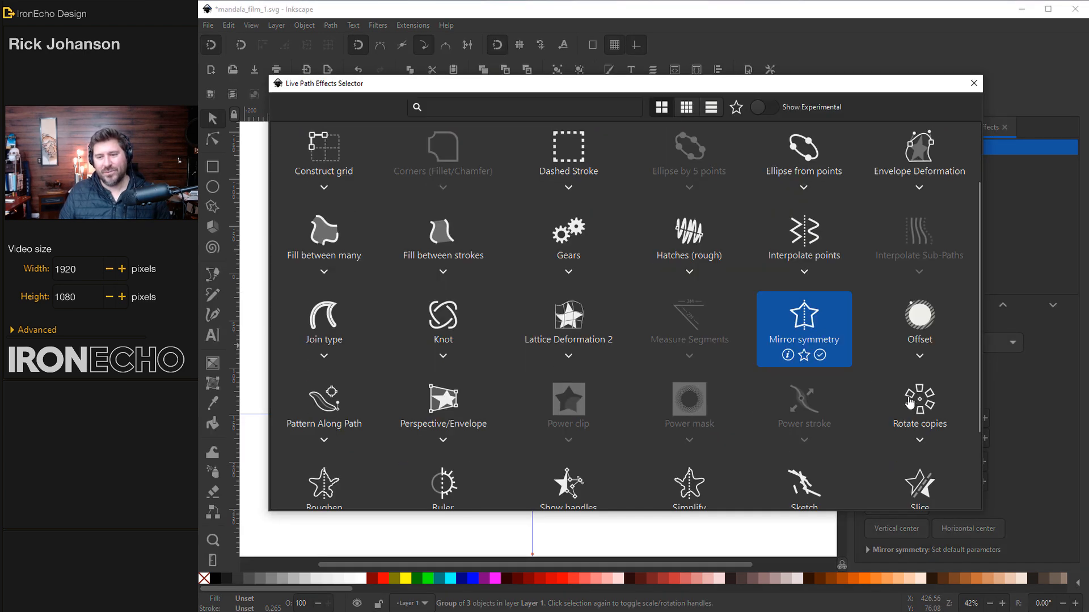
click(934, 419)
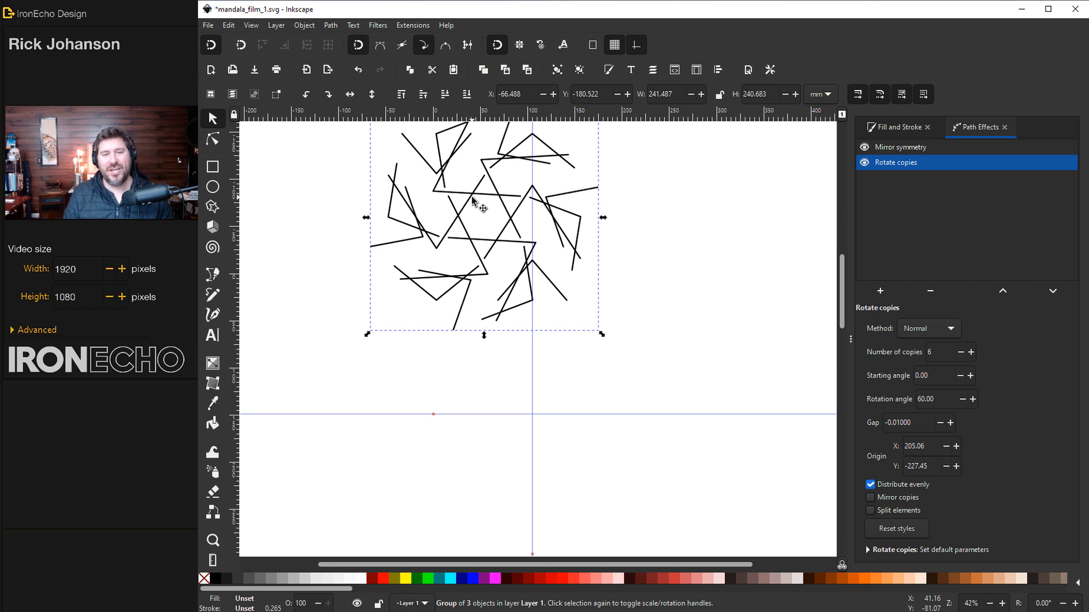
key(n)
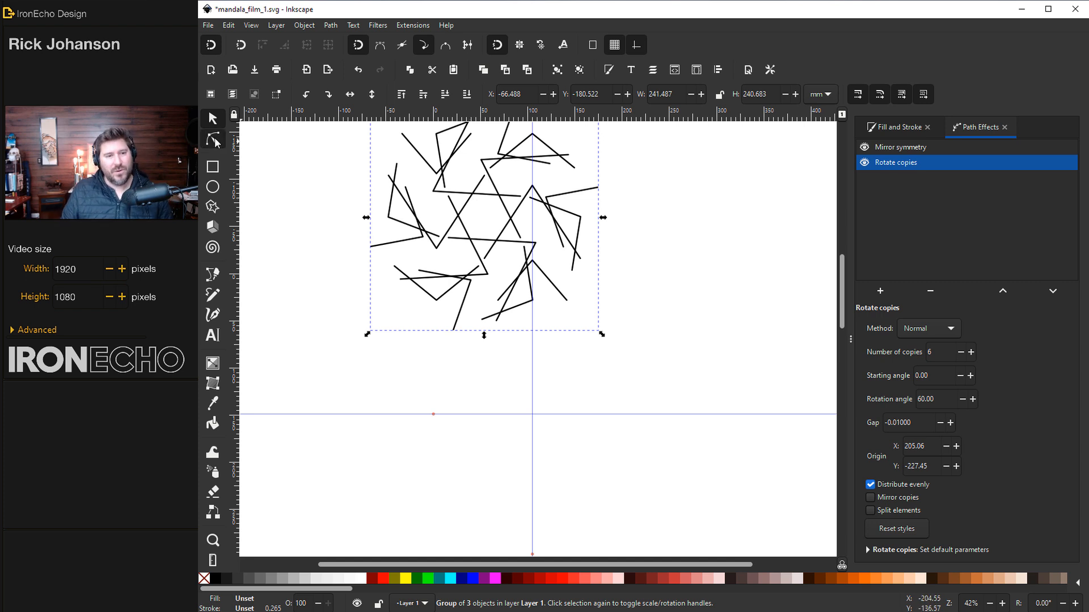
drag(484, 217, 532, 414)
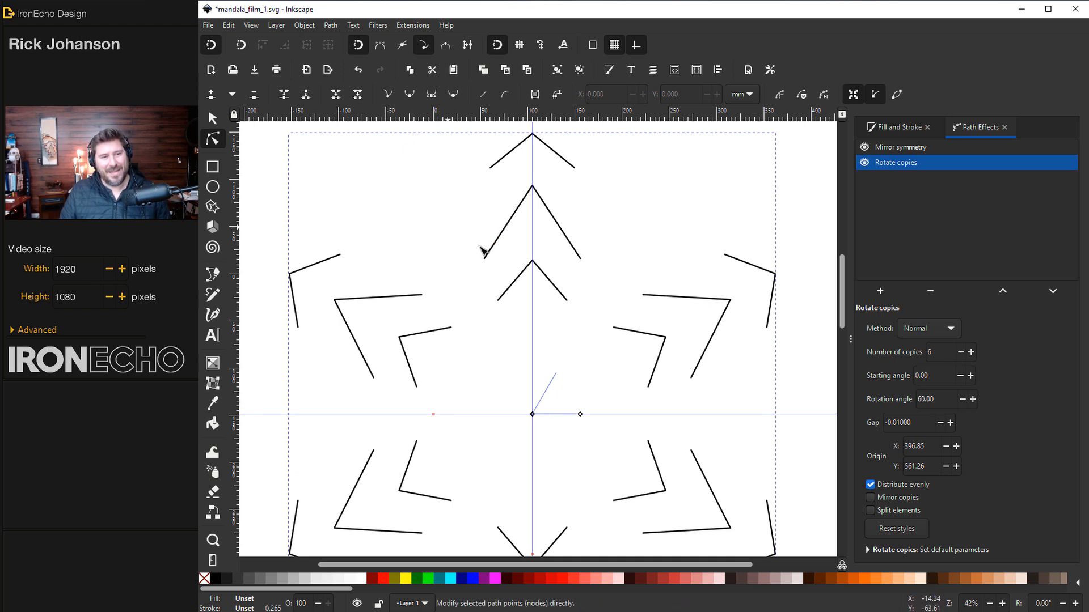
Bend the three original lines into petal curves and bring the outermost curve's lower end onto the middle curve.
click(518, 278)
drag(517, 280, 489, 244)
click(488, 252)
click(494, 169)
drag(491, 169, 486, 190)
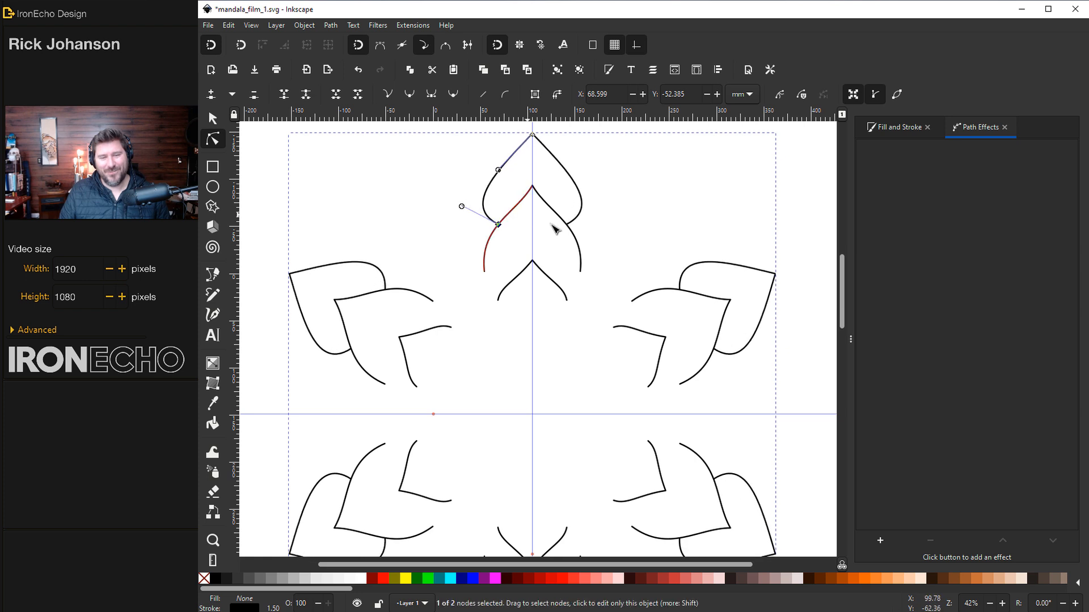
Leave node editing and select the outermost petal path inside the group.
scroll(586, 250, down, 2)
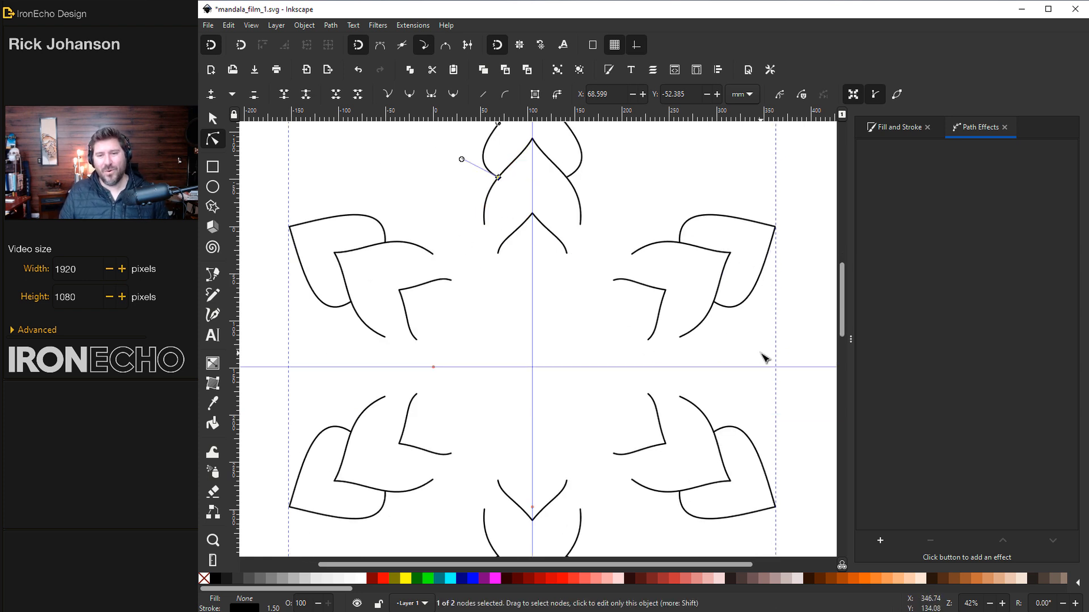
scroll(763, 356, up, 2)
key(Escape)
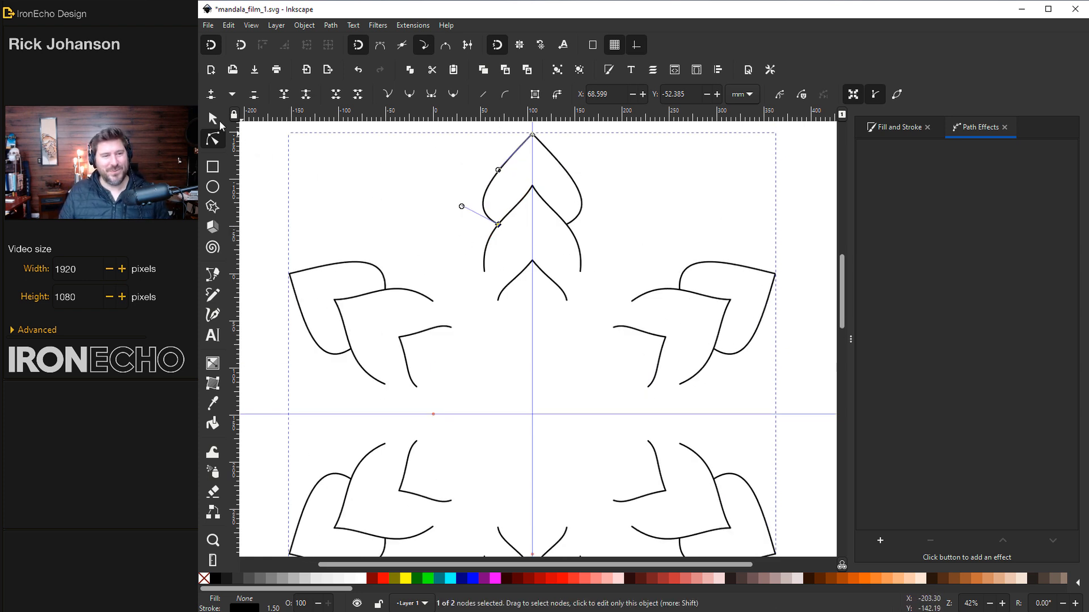
key(s)
click(493, 187)
double_click(491, 186)
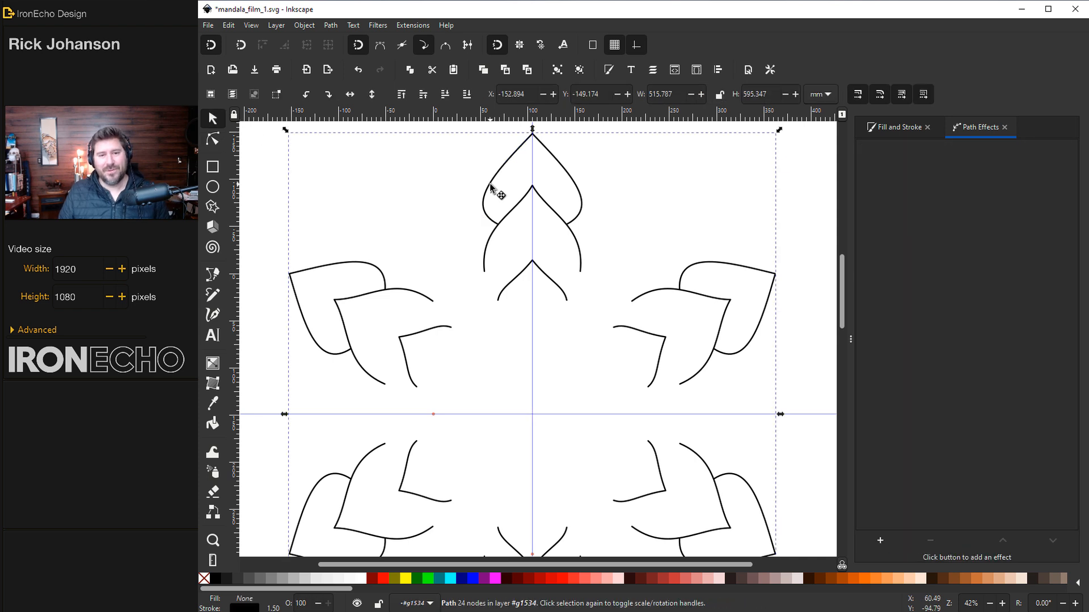
Duplicate the outermost petal inward with its lower end on the middle curve, and double the innermost curve with an offset lower end.
double_click(493, 183)
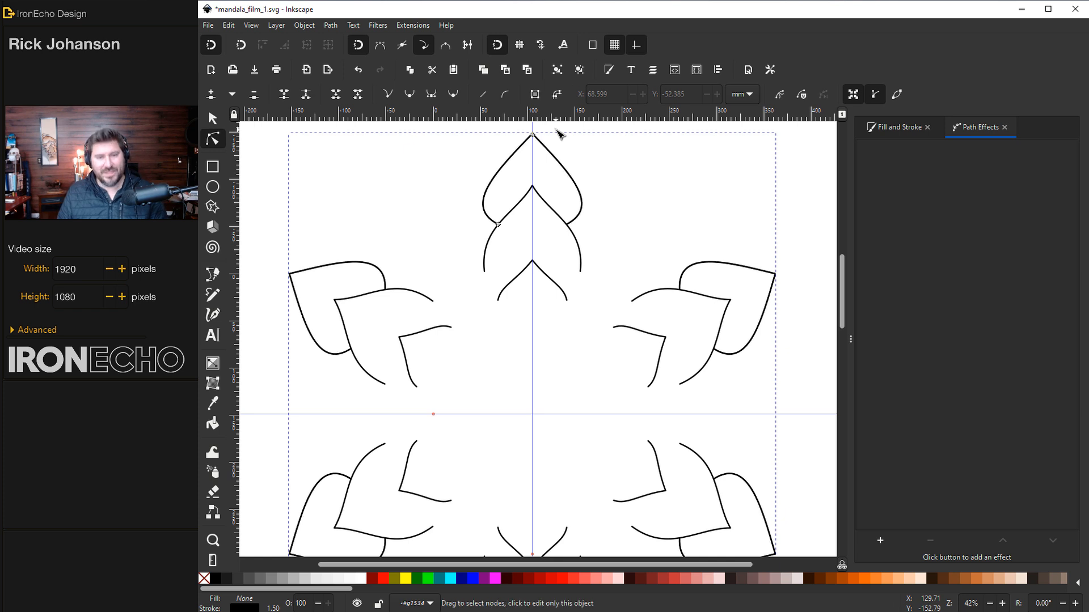
click(214, 122)
drag(502, 184, 505, 193)
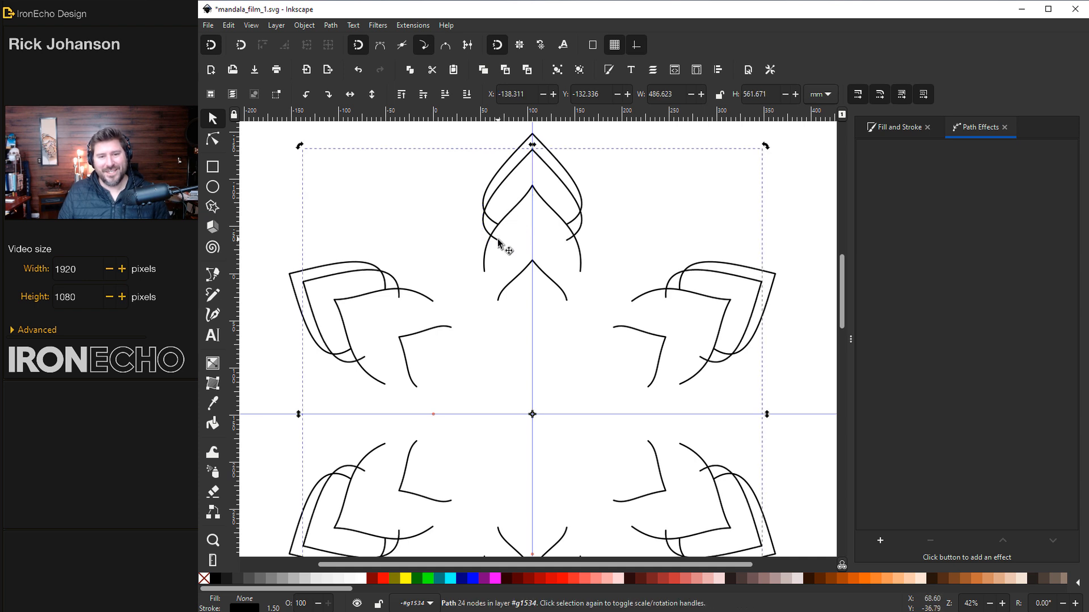
key(n)
drag(498, 239, 506, 216)
click(499, 301)
mouse_move(499, 302)
mouse_down()
mouse_move(514, 304)
mouse_move(503, 297)
mouse_up()
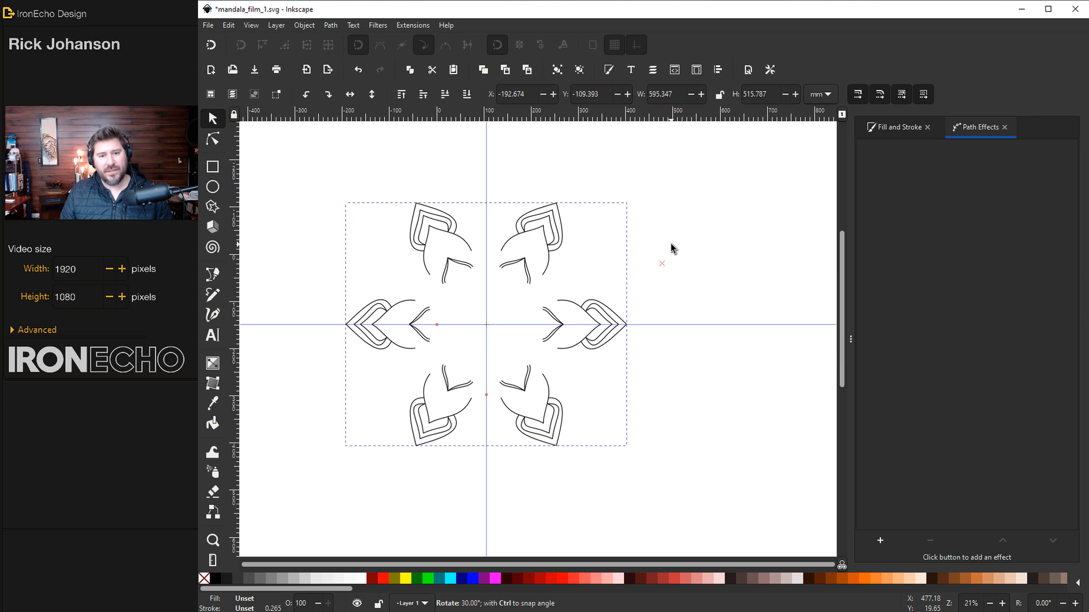
Rotate the whole petal pattern 30° about the guide intersection and deselect it.
drag(671, 248, 661, 246)
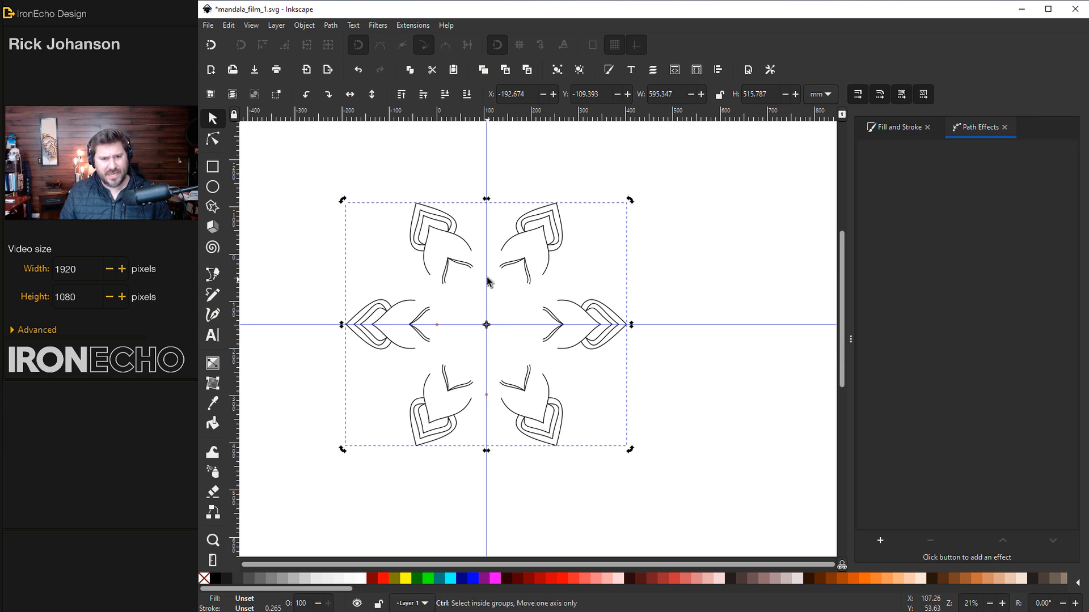
scroll(487, 278, up, 4)
scroll(486, 272, down, 4)
scroll(484, 264, up, 4)
scroll(485, 260, up, 8)
click(452, 191)
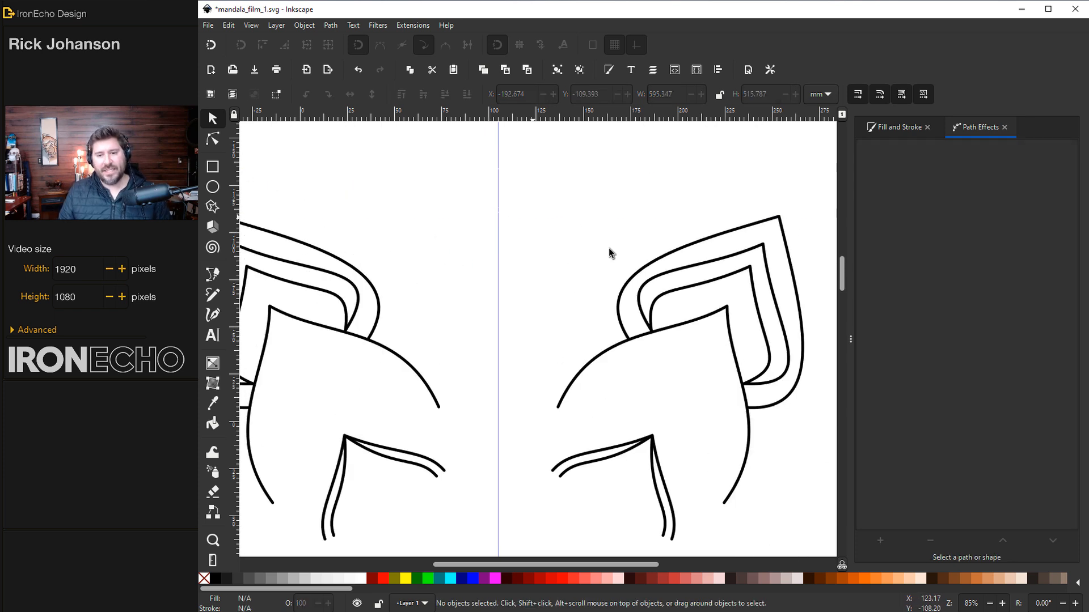
With snapping on, draw three stacked diagonal lines from the vertical guide between the two upper petals and group them.
click(213, 275)
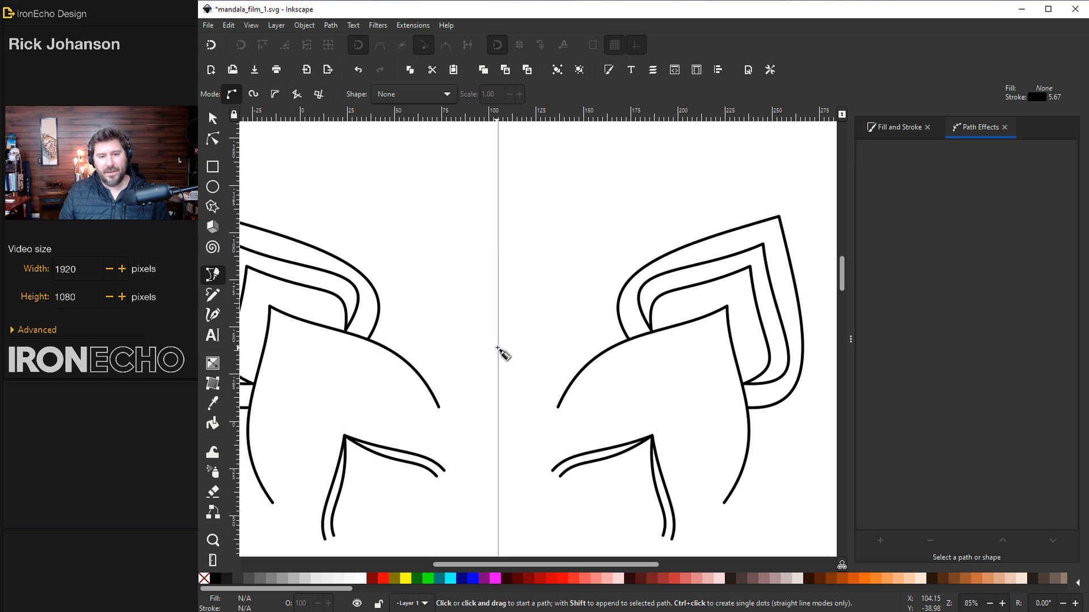
click(211, 46)
click(498, 342)
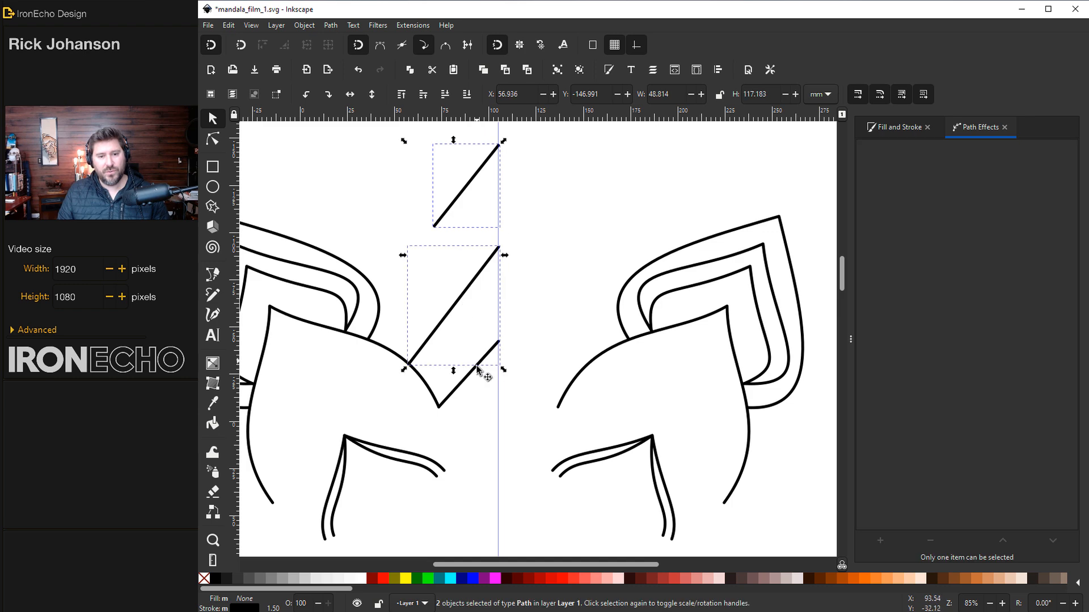
shift+click(479, 371)
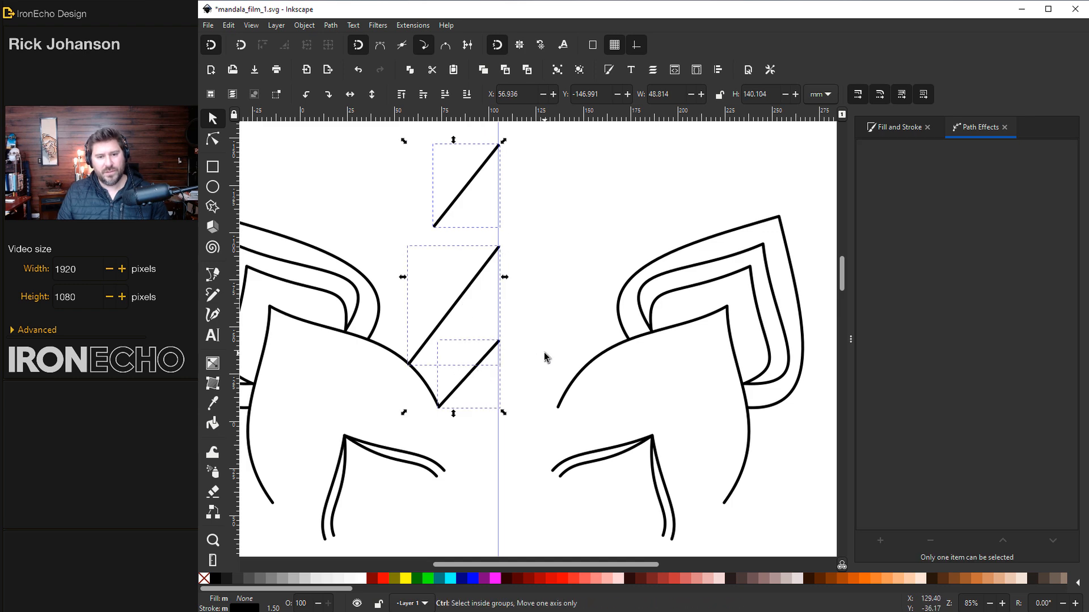
scroll(543, 359, down, 4)
scroll(543, 359, down, 4)
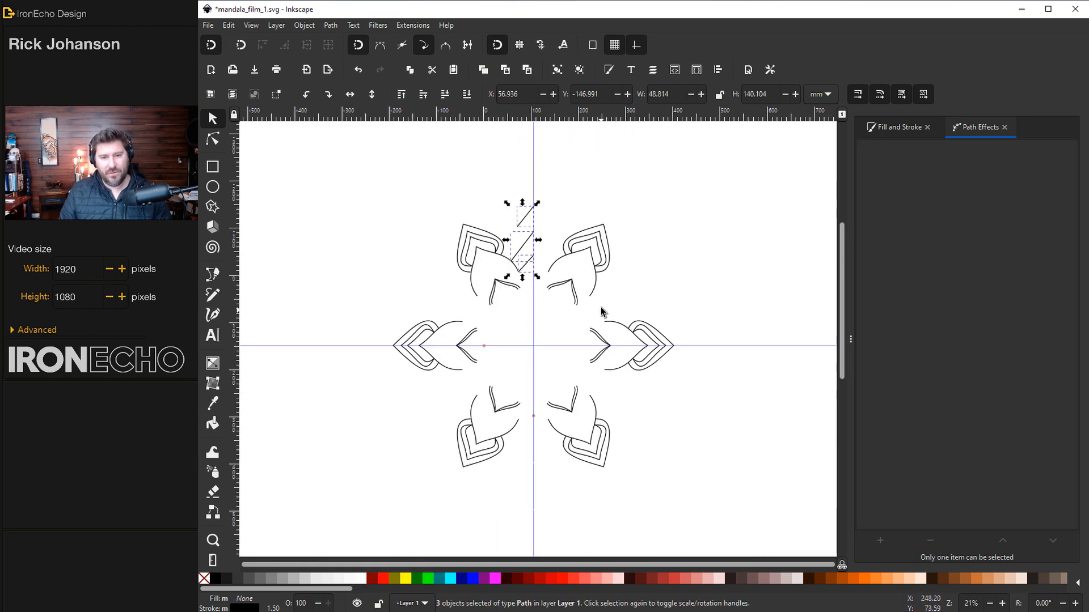
scroll(550, 258, up, 2)
key(ctrl+g)
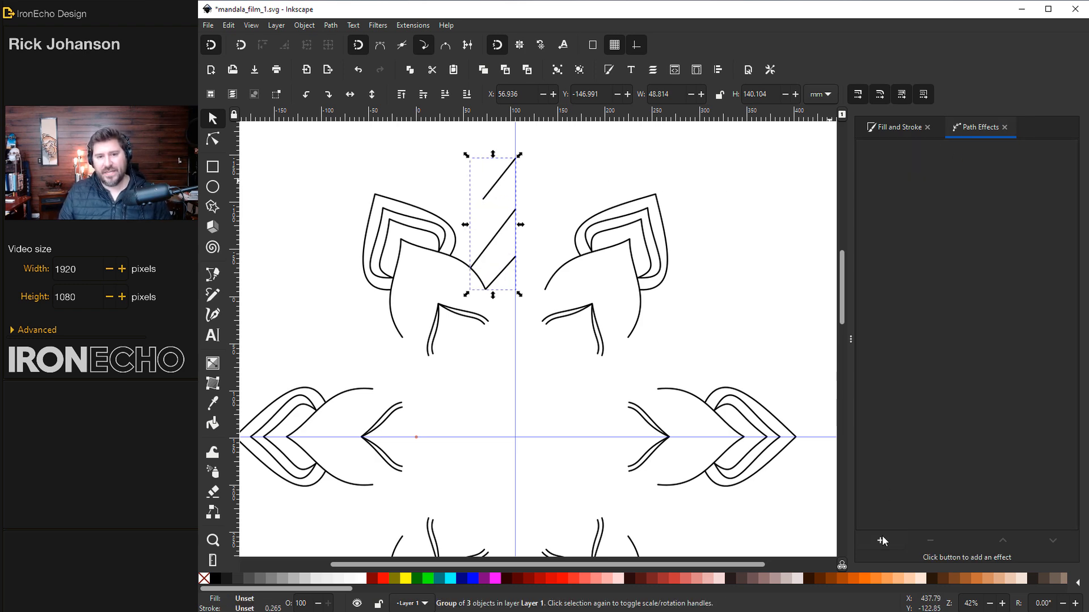
Add Mirror symmetry and Rotate copies effects with 6 copies to the new group, and move the rotation origin to the guide intersection.
click(882, 540)
key(Escape)
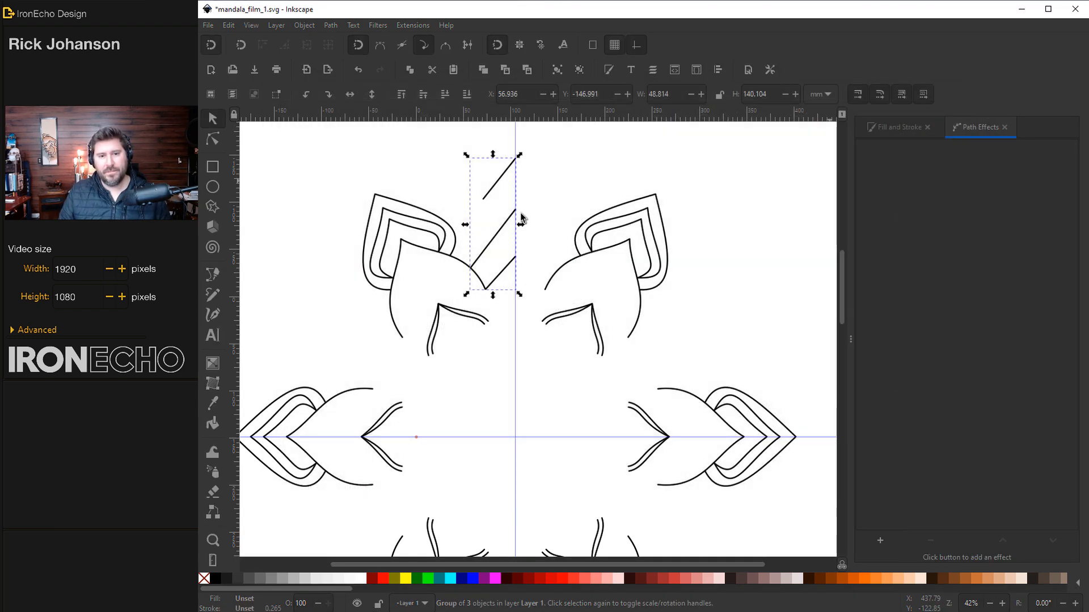
click(881, 305)
key(n)
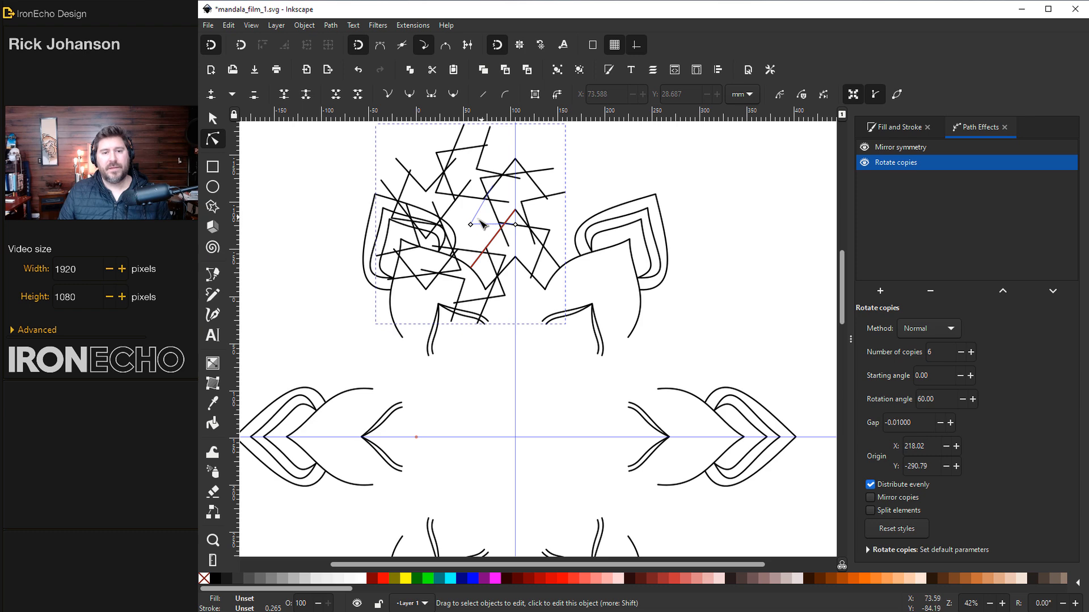
drag(479, 227, 515, 437)
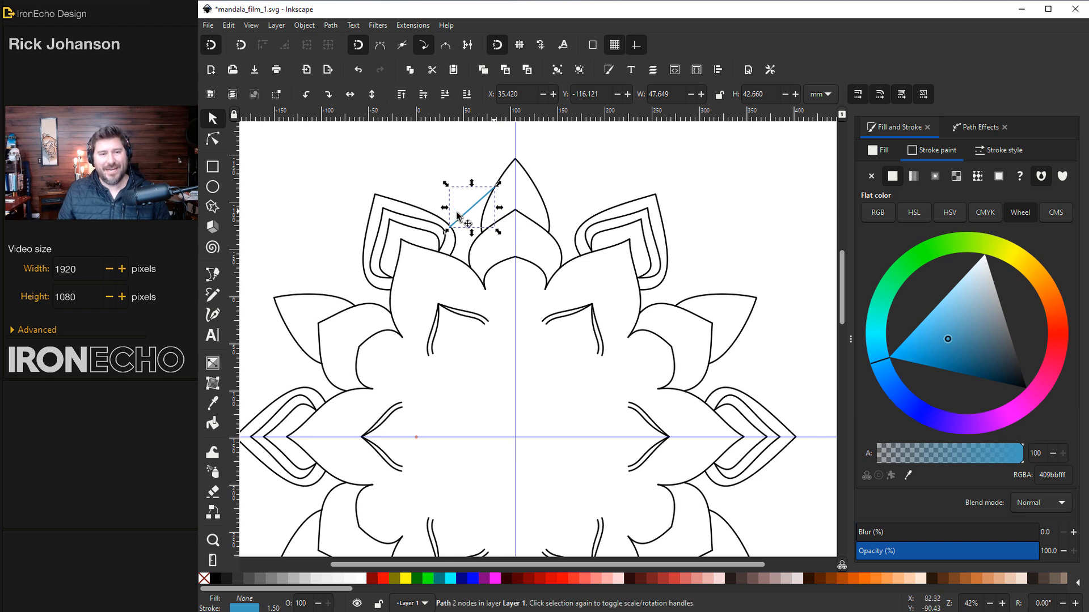
Draw a small blue circle about 10 mm across in the top petal and stamp copies of it in the gaps around the petal curves.
key(e)
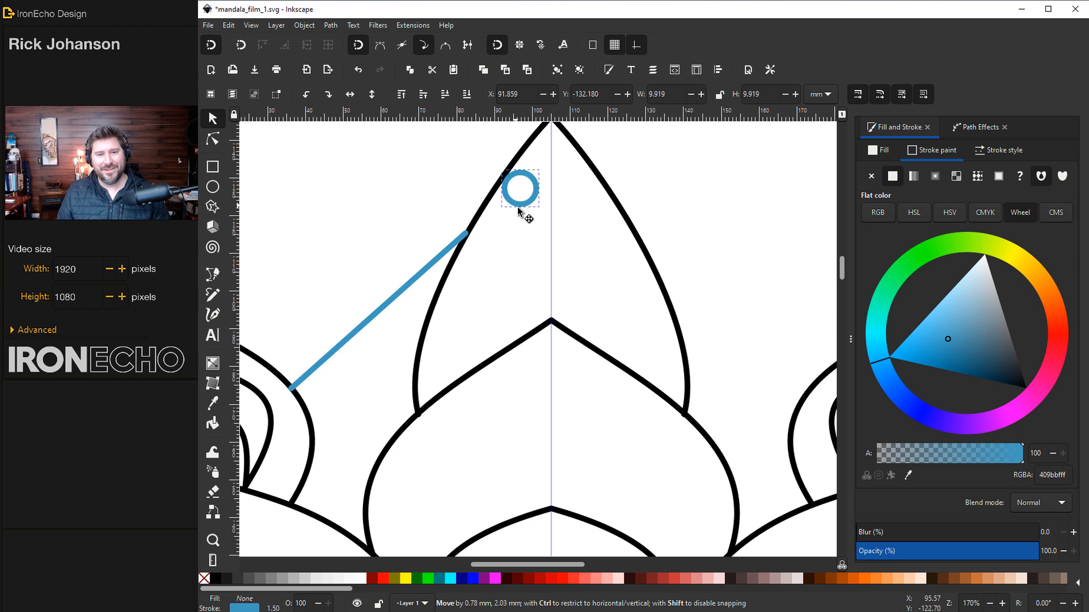
drag(522, 209, 521, 214)
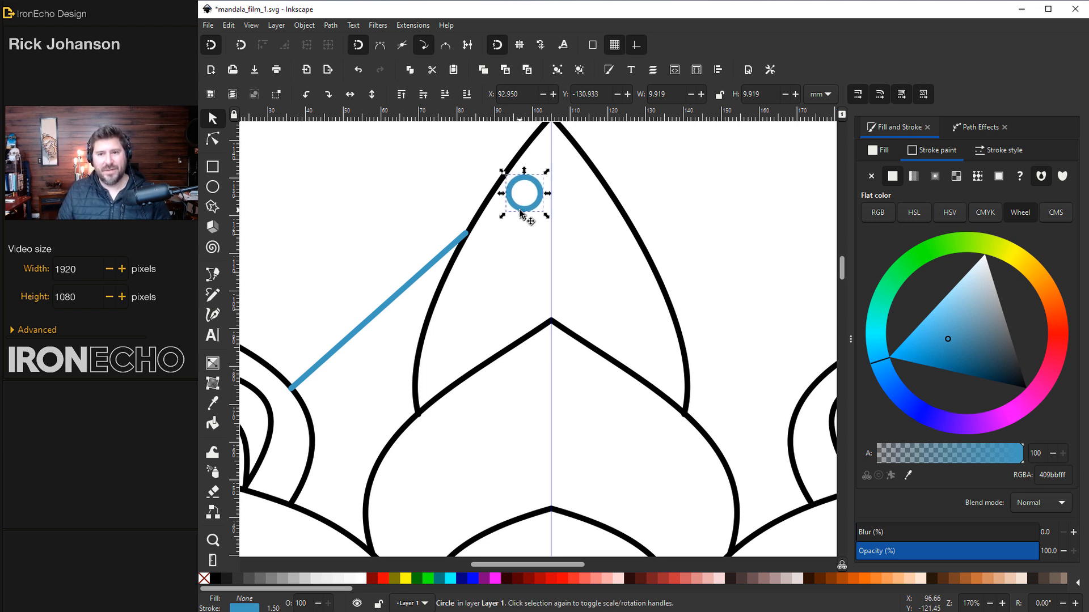
key(space)
mouse_move(542, 204)
mouse_down()
mouse_move(461, 370)
mouse_move(513, 330)
mouse_up()
key(space)
key(space)
key(space)
key(space)
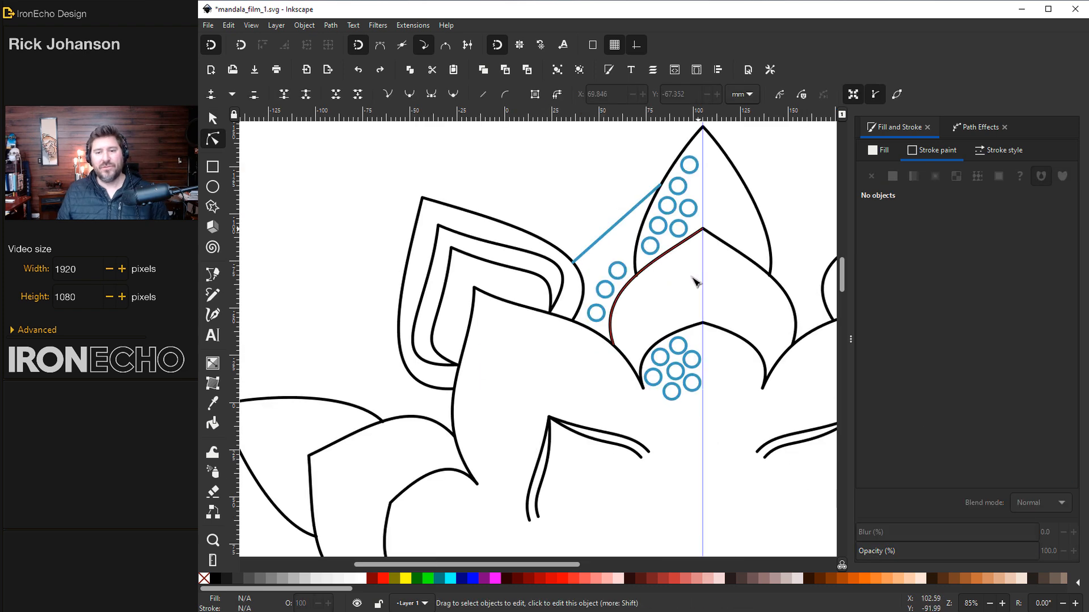
Bend the blue line outward into an arc, select every object with the same stroke color and group them.
click(608, 227)
drag(612, 224, 599, 209)
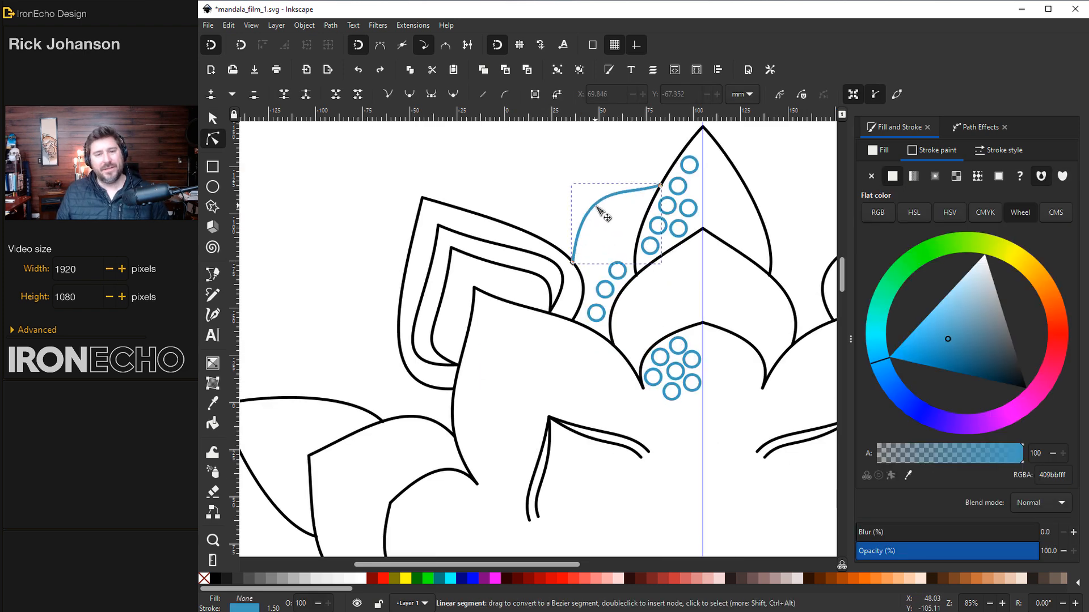
click(229, 25)
mouse_move(312, 267)
click(493, 294)
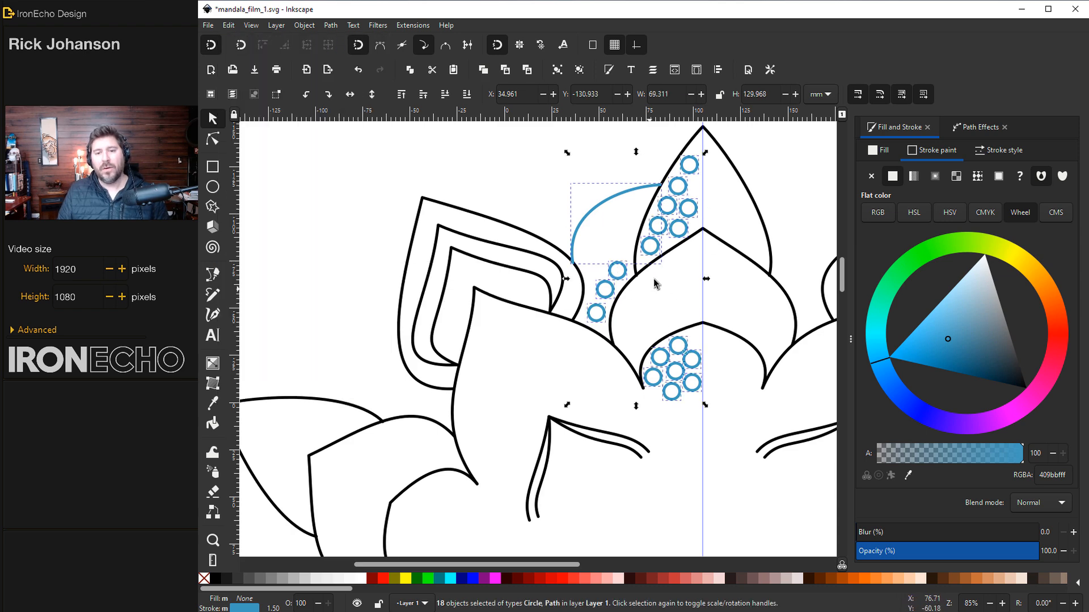
key(ctrl+g)
Add a Mirror symmetry path effect to the blue group, mirroring it across the vertical guide.
click(976, 127)
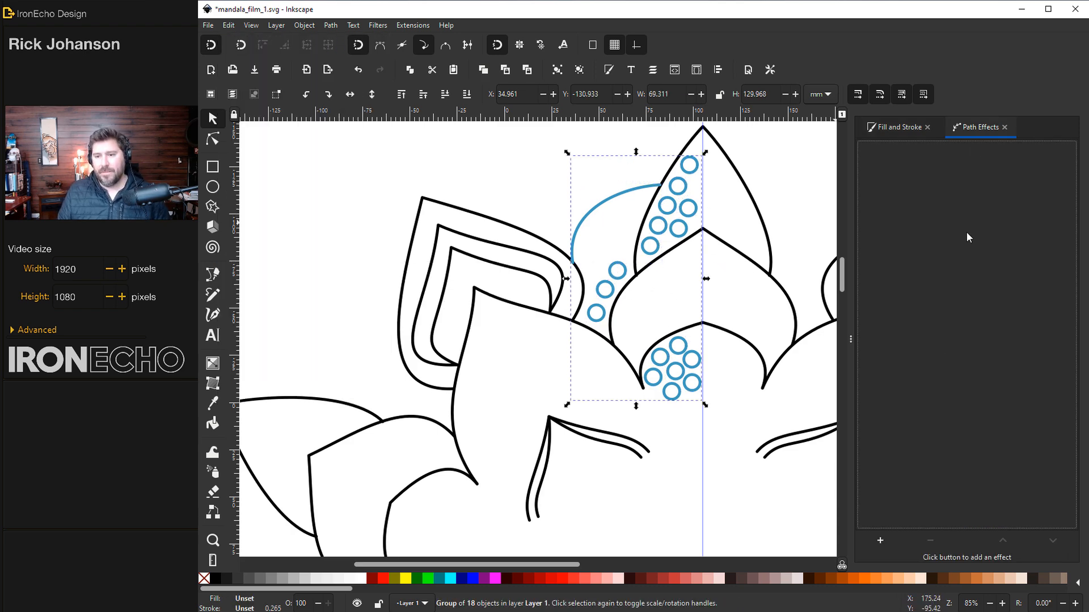
click(881, 541)
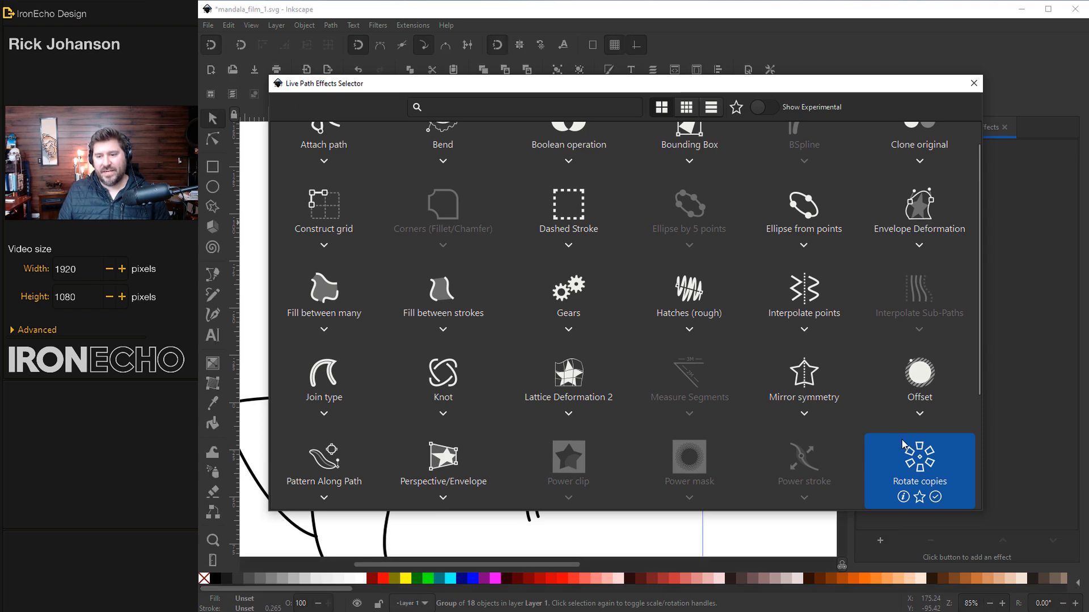
click(814, 386)
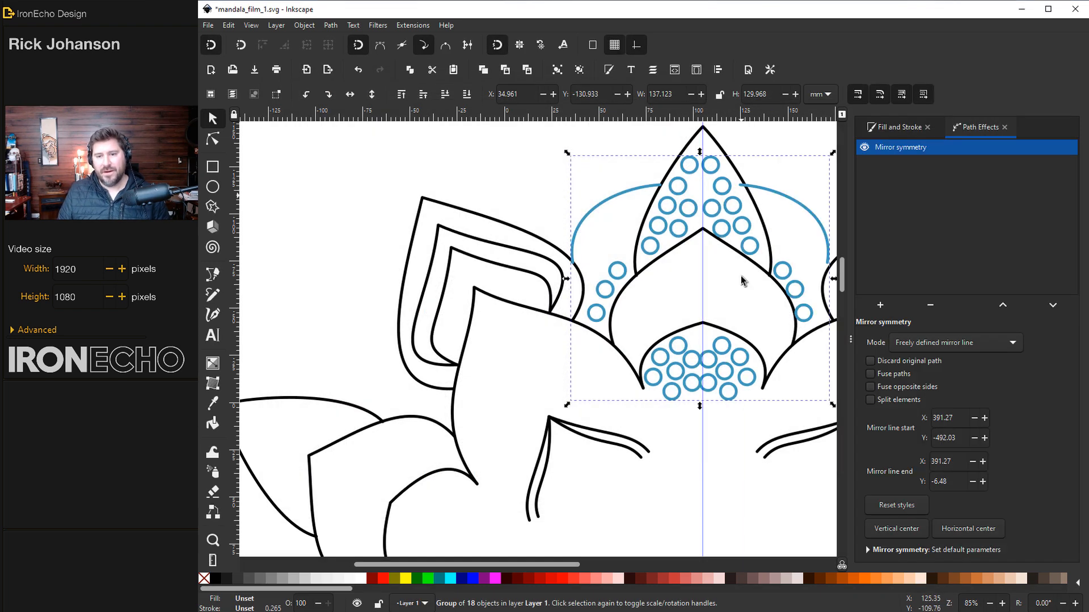